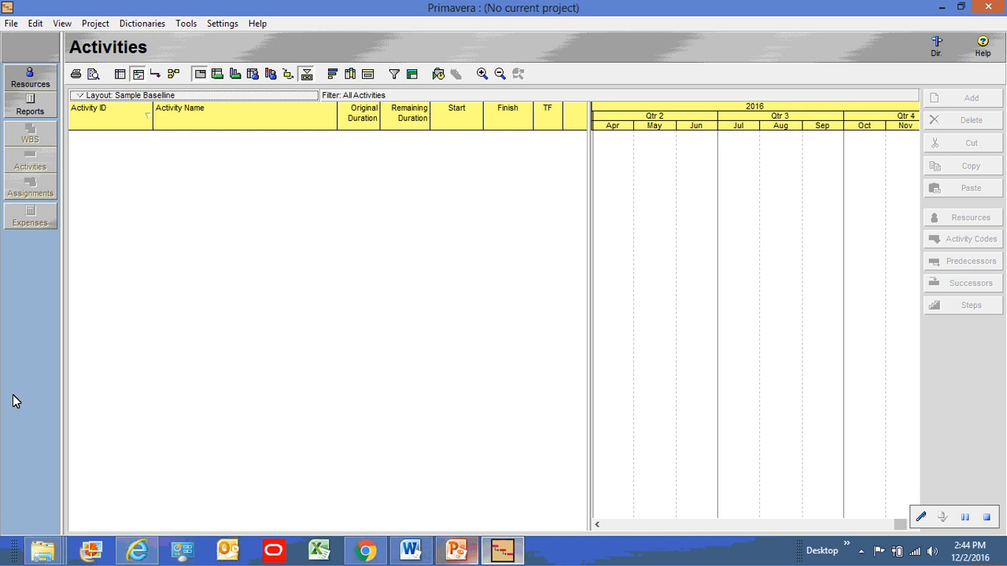
Open the Bldg project (Office Building Addition) from the Open Project list
{"action": "left_click", "coordinate": [11, 25]}
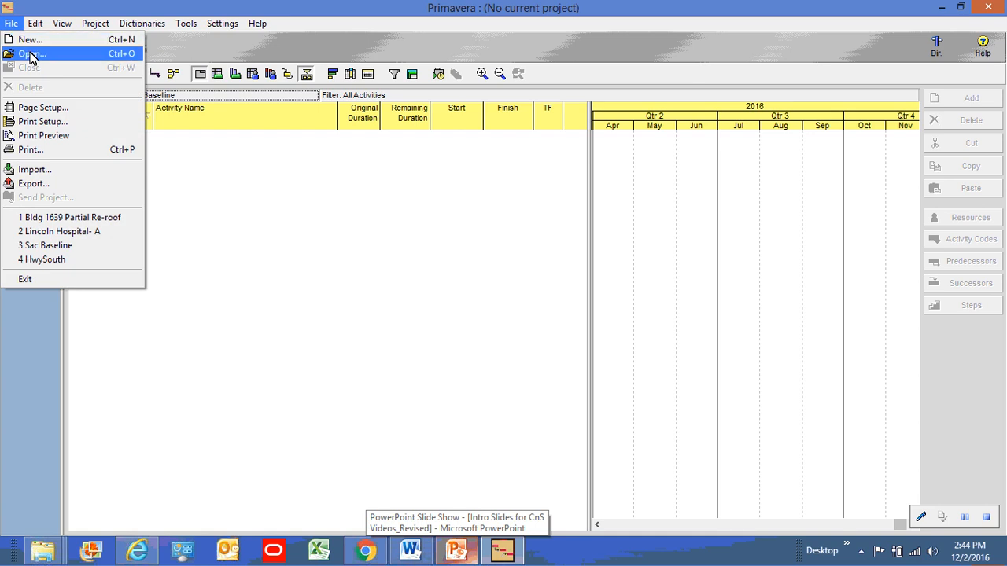
{"action": "left_click", "coordinate": [30, 53]}
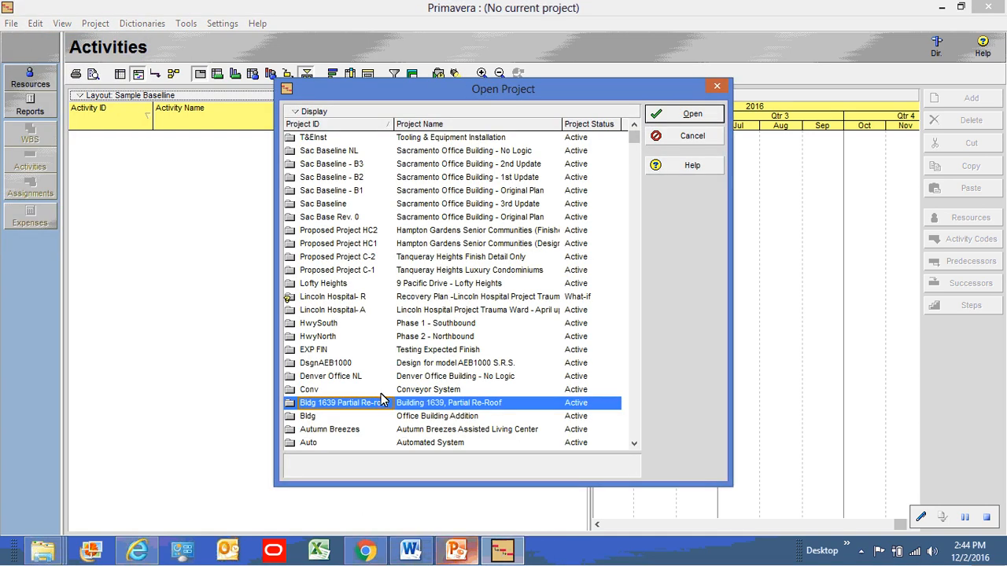
{"action": "left_click", "coordinate": [439, 419]}
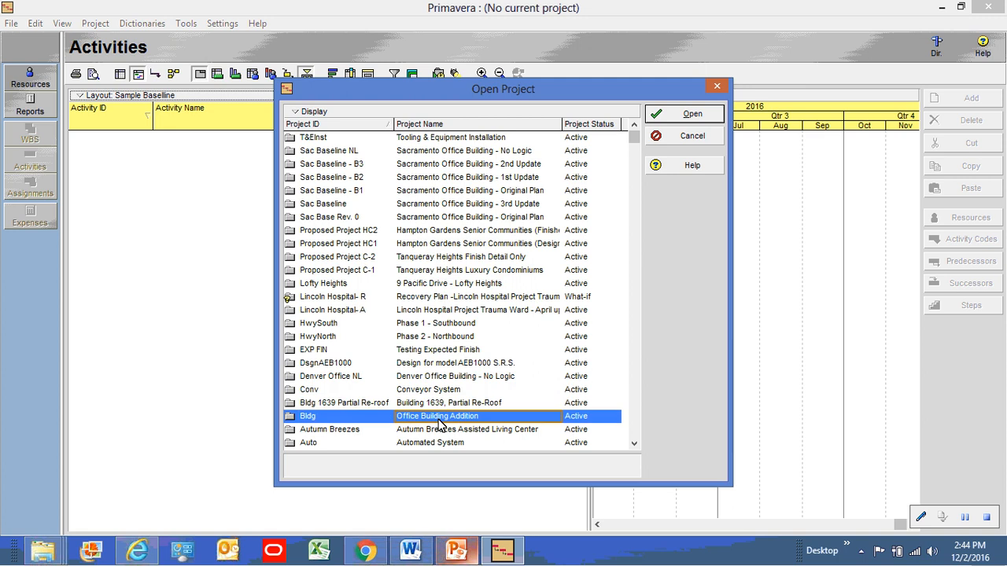
{"action": "left_click", "coordinate": [693, 115]}
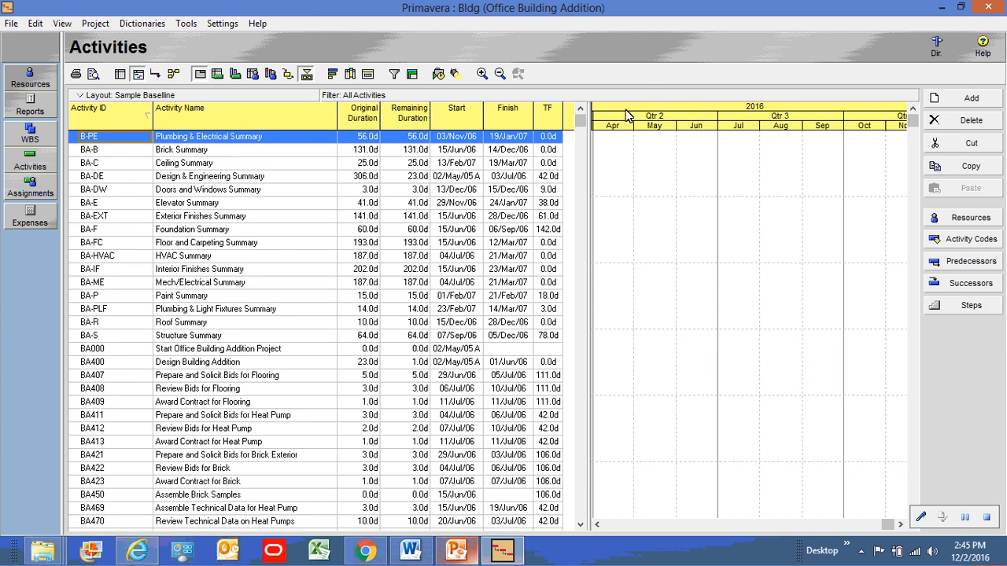
Shift the Gantt timescale to June–December 2006 and turn on relationship lines
{"action": "left_click", "coordinate": [665, 196]}
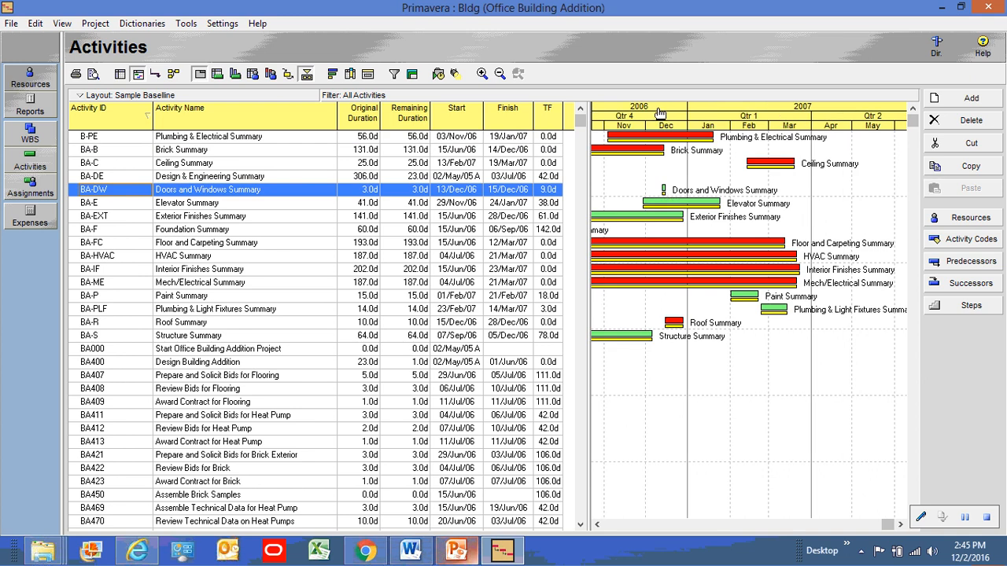
{"action": "left_click_drag", "start_coordinate": [658, 115], "coordinate": [864, 110]}
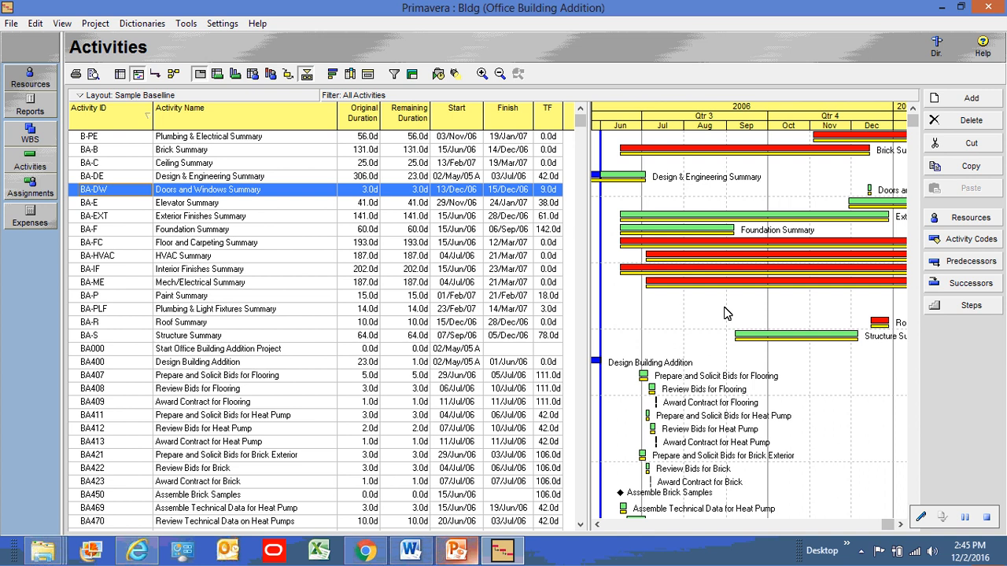
{"action": "left_click", "coordinate": [155, 76]}
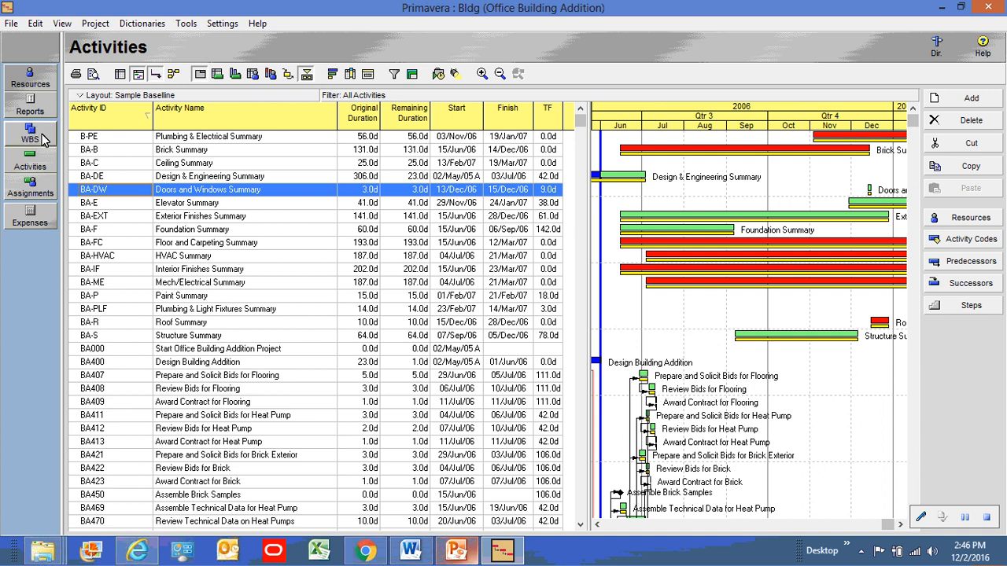
Switch to the Bldg WBS view and turn off Directory and Command Bar button text
{"action": "left_click", "coordinate": [43, 139]}
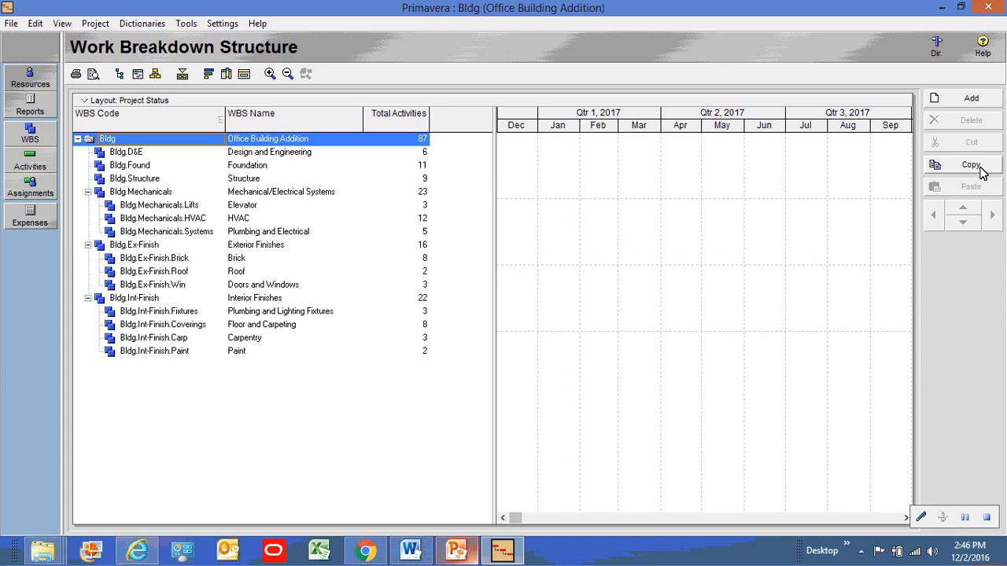
{"action": "right_click", "coordinate": [963, 315]}
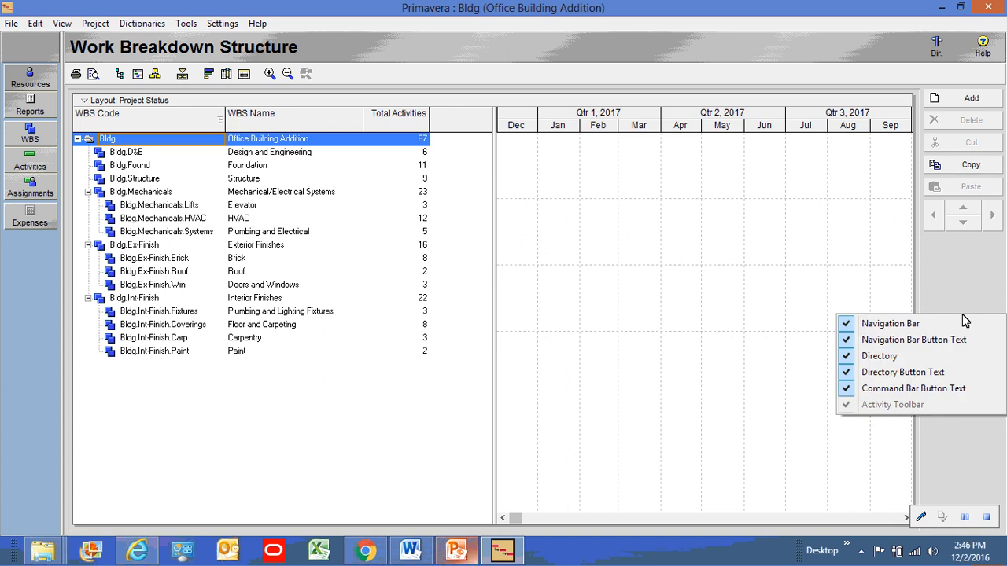
{"action": "left_click", "coordinate": [849, 376]}
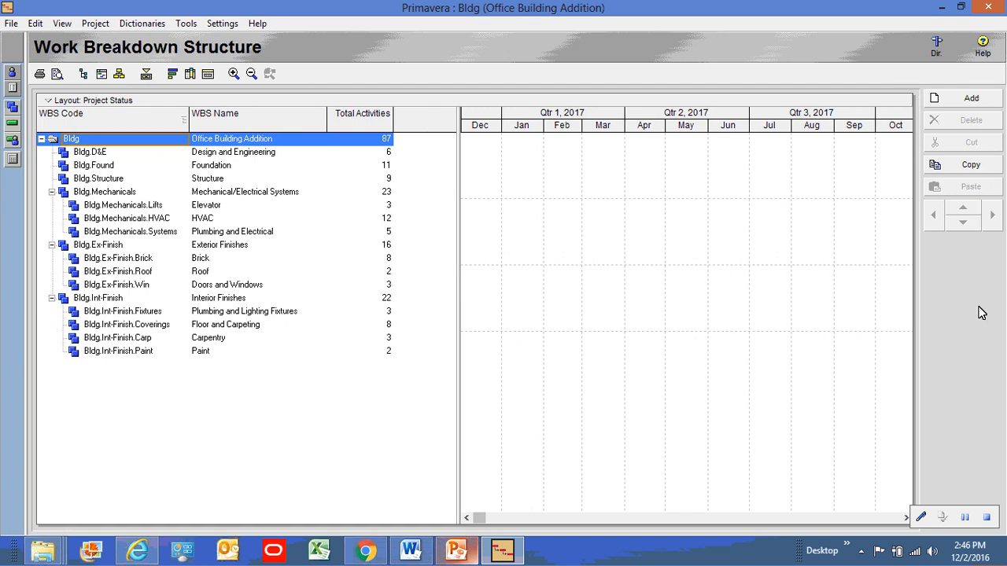
{"action": "right_click", "coordinate": [981, 312]}
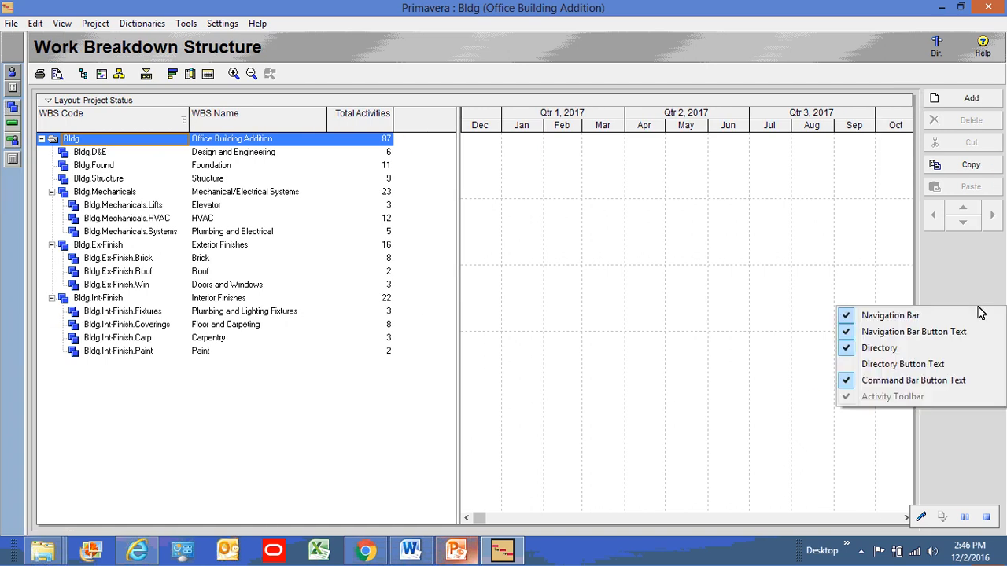
{"action": "left_click", "coordinate": [849, 382]}
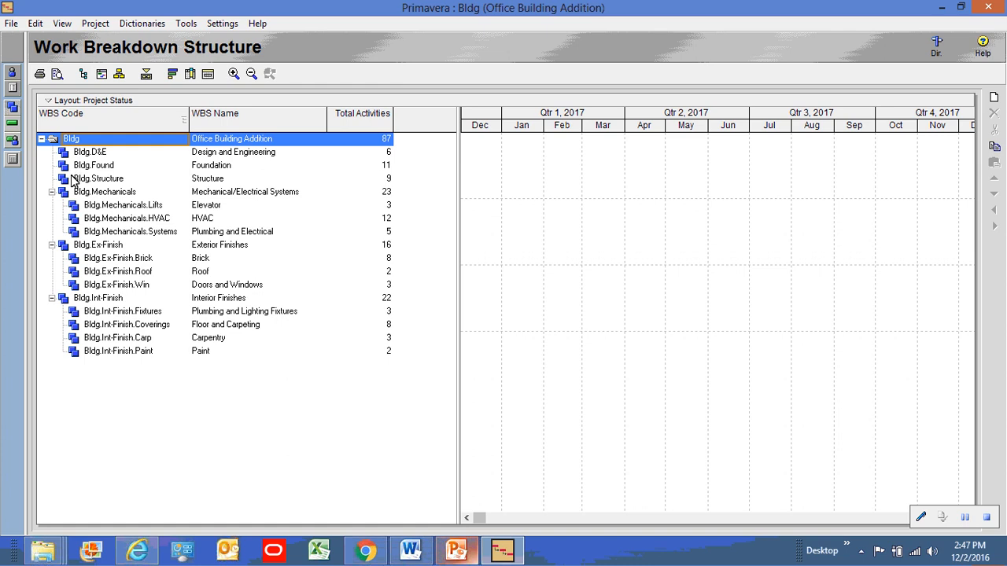
Return to Activities, hide relationship lines, and select the Plumbing & Electrical Summary row
{"action": "left_click", "coordinate": [13, 127]}
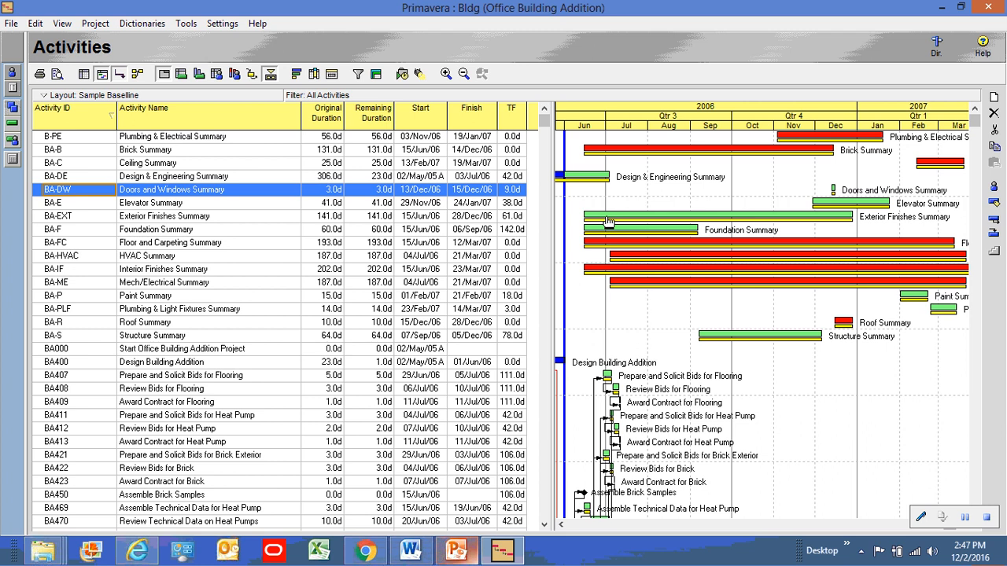
{"action": "left_click", "coordinate": [120, 79]}
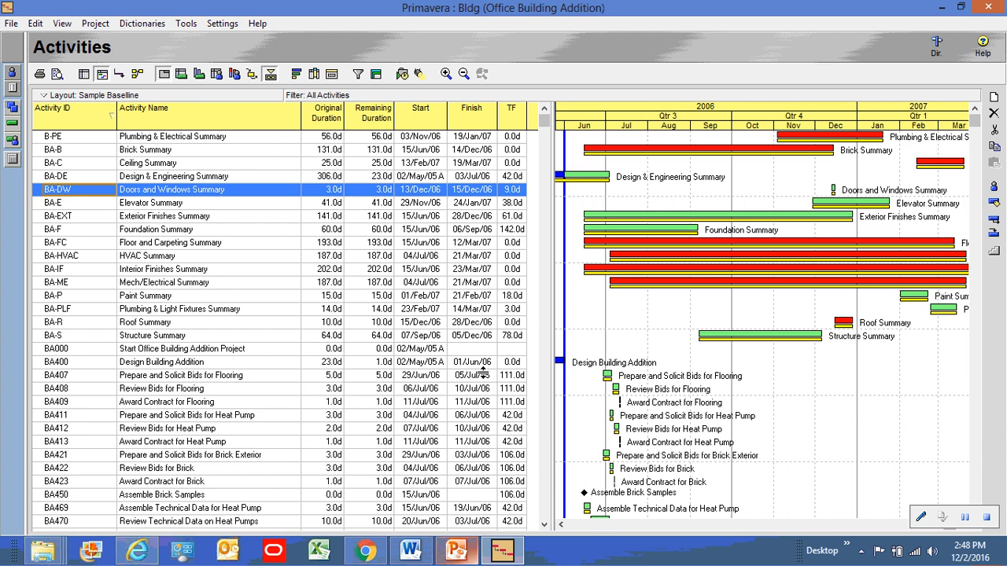
{"action": "left_click", "coordinate": [80, 139]}
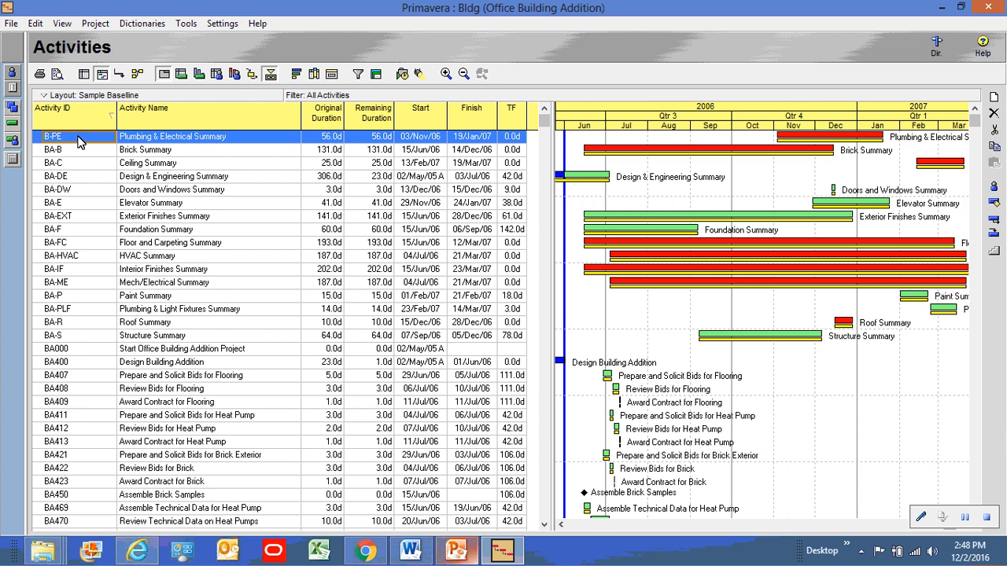
{"action": "key", "text": "shift+Down"}
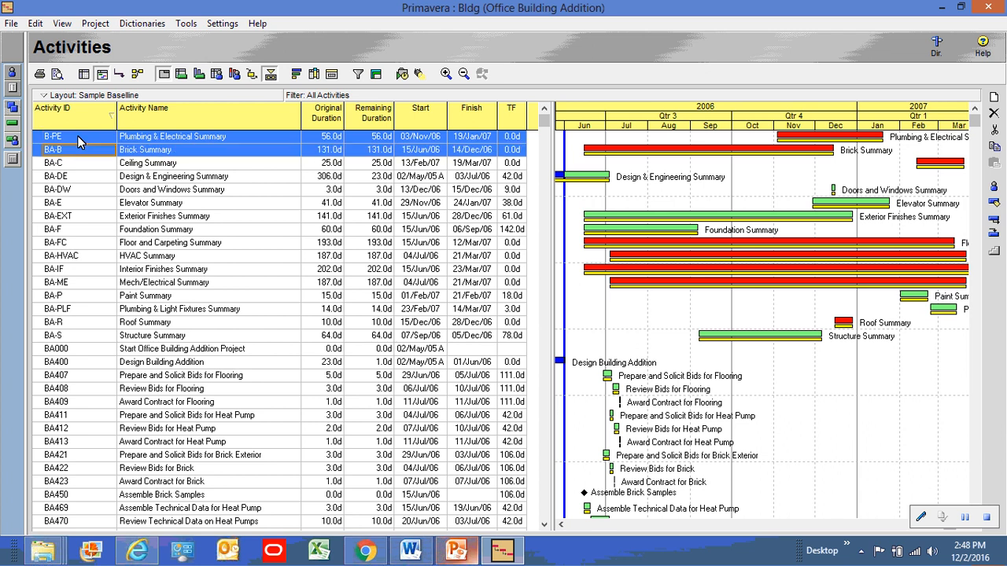
{"action": "key", "text": "shift+Down"}
{"action": "key", "text": "shift+Down"}
{"action": "key", "text": "shift+Down"}
{"action": "key", "text": "shift+Down"}
{"action": "key", "text": "shift+Down"}
{"action": "key", "text": "shift+Down"}
{"action": "key", "text": "shift+Down"}
{"action": "key", "text": "shift+Down"}
{"action": "key", "text": "shift+Down"}
{"action": "key", "text": "shift+Down"}
{"action": "key", "text": "shift+Down"}
{"action": "key", "text": "shift+Down"}
{"action": "key", "text": "shift+Down"}
{"action": "key", "text": "shift+Down"}
{"action": "key", "text": "shift+Down"}
{"action": "key", "text": "shift+Down"}
{"action": "key", "text": "shift+Down"}
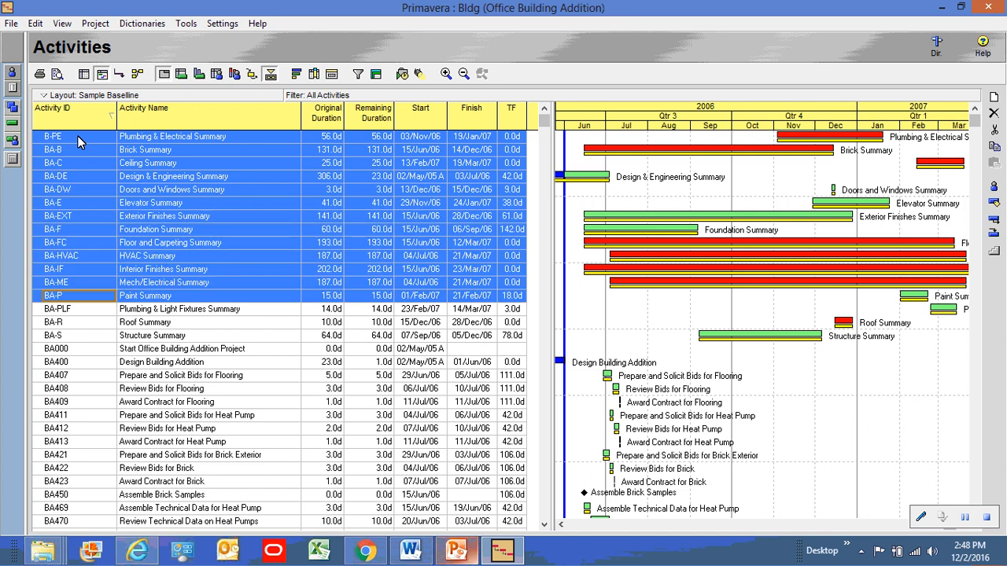
{"action": "key", "text": "shift+Down"}
{"action": "key", "text": "shift+Down"}
{"action": "key", "text": "shift+Down"}
{"action": "key", "text": "shift+Down"}
{"action": "key", "text": "shift+Down"}
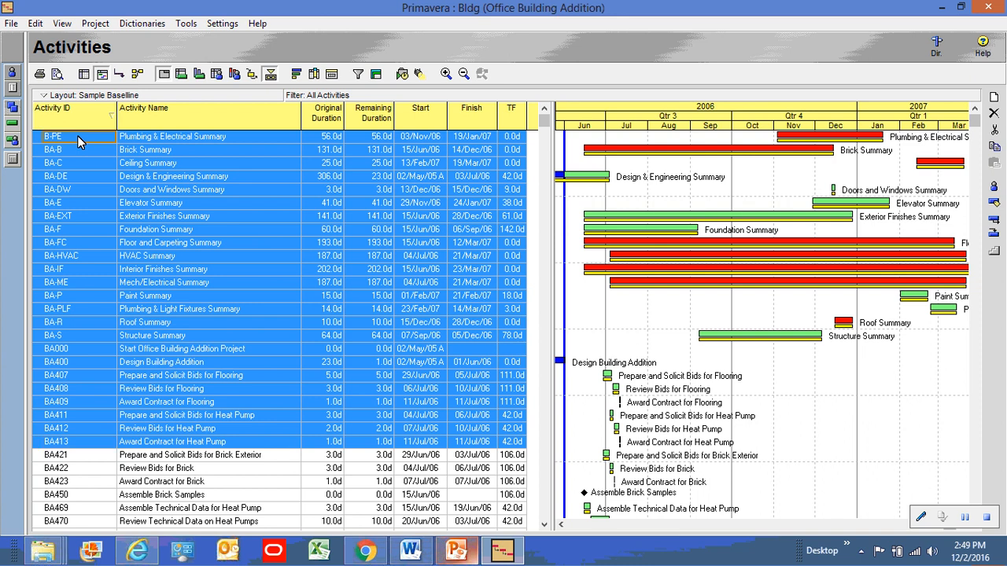
{"action": "left_click", "coordinate": [77, 137]}
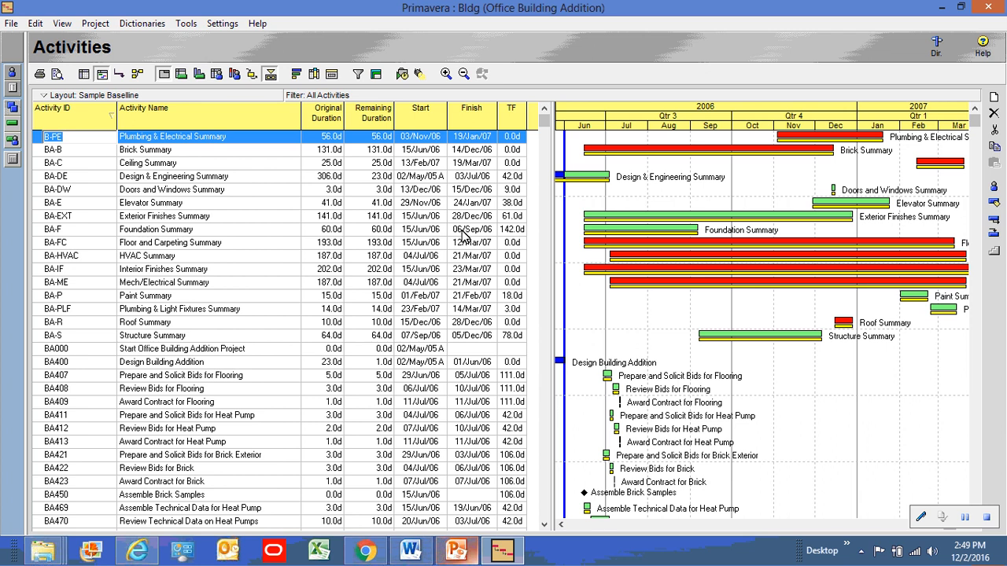
{"action": "left_click", "coordinate": [994, 193]}
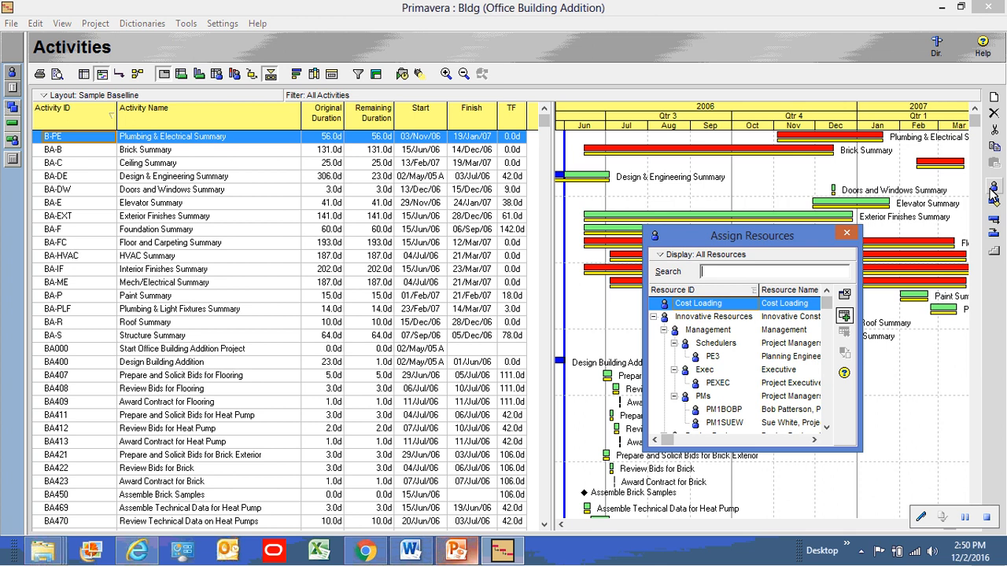
{"action": "left_click", "coordinate": [847, 234]}
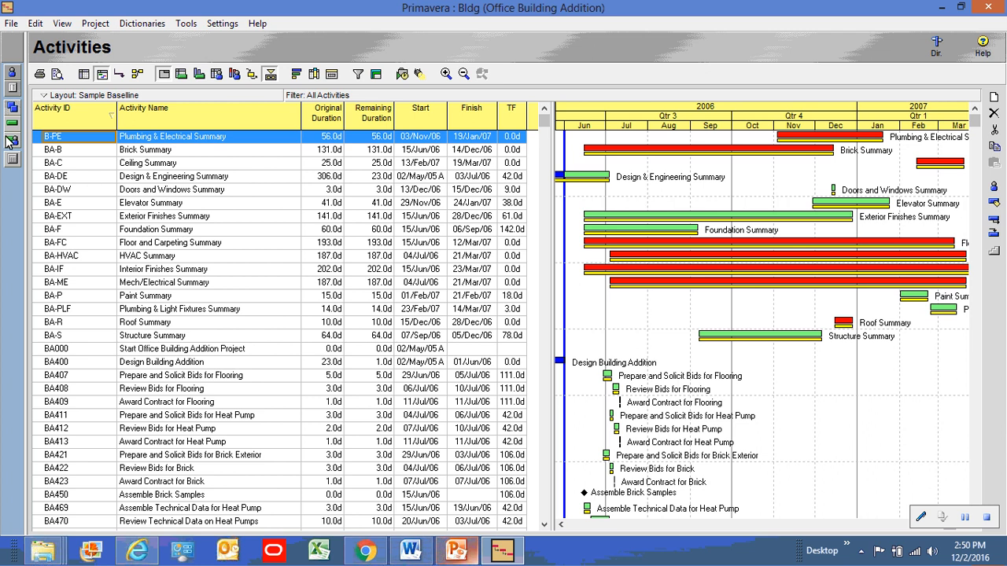
List resources sorted by Resource Type, keeping Software Engineer's type as Labor
{"action": "left_click", "coordinate": [12, 77]}
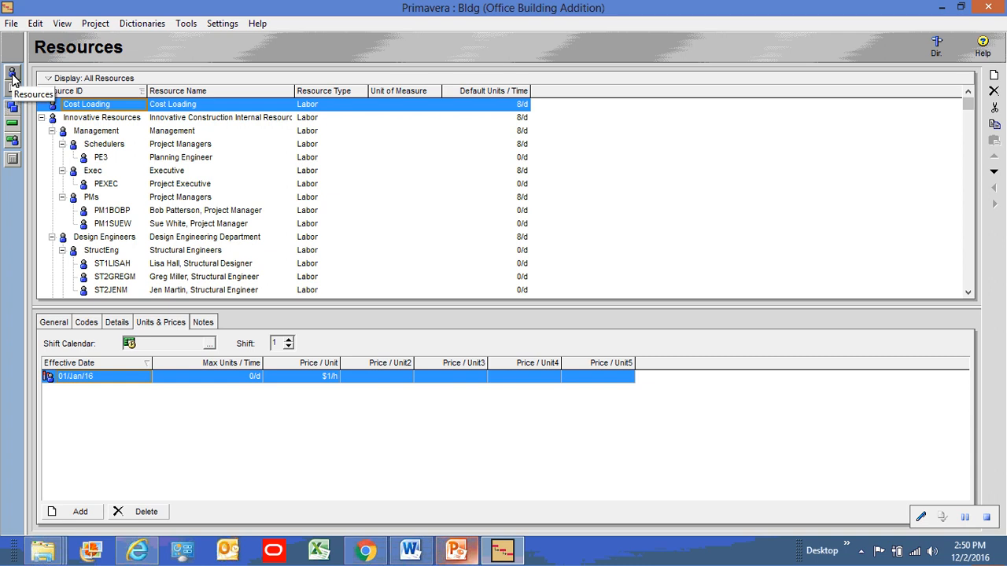
{"action": "left_click", "coordinate": [328, 212]}
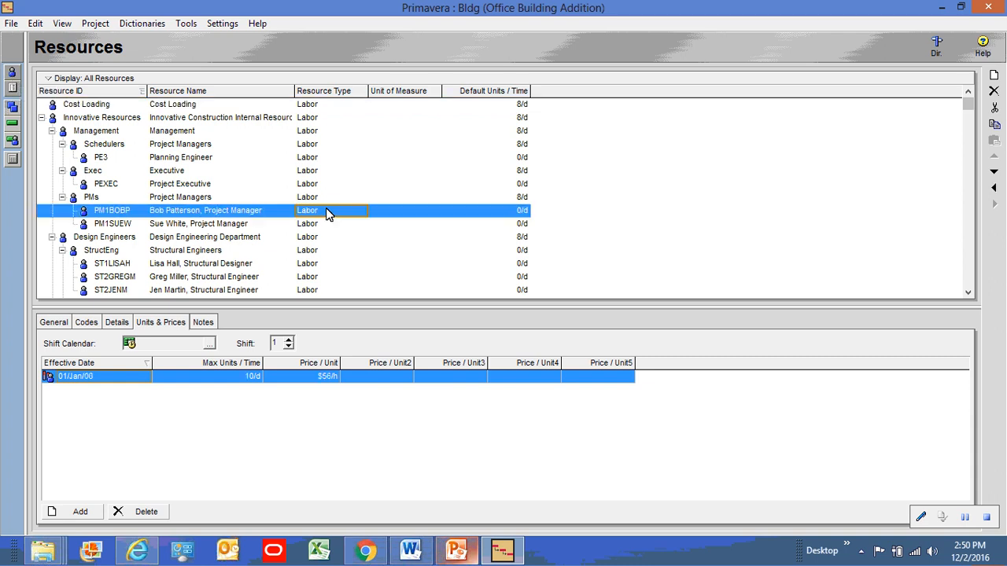
{"action": "left_click", "coordinate": [325, 93]}
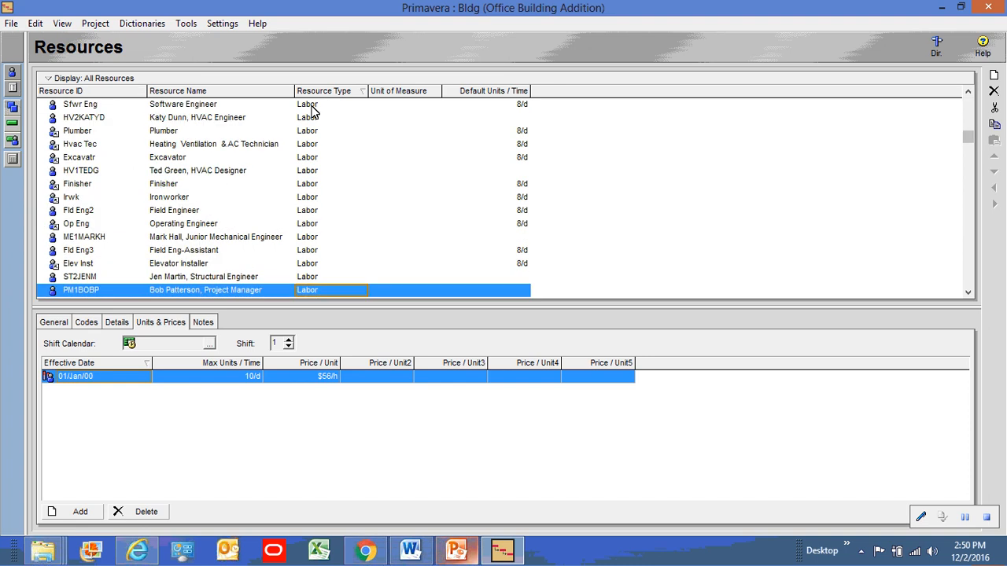
{"action": "left_click", "coordinate": [311, 105]}
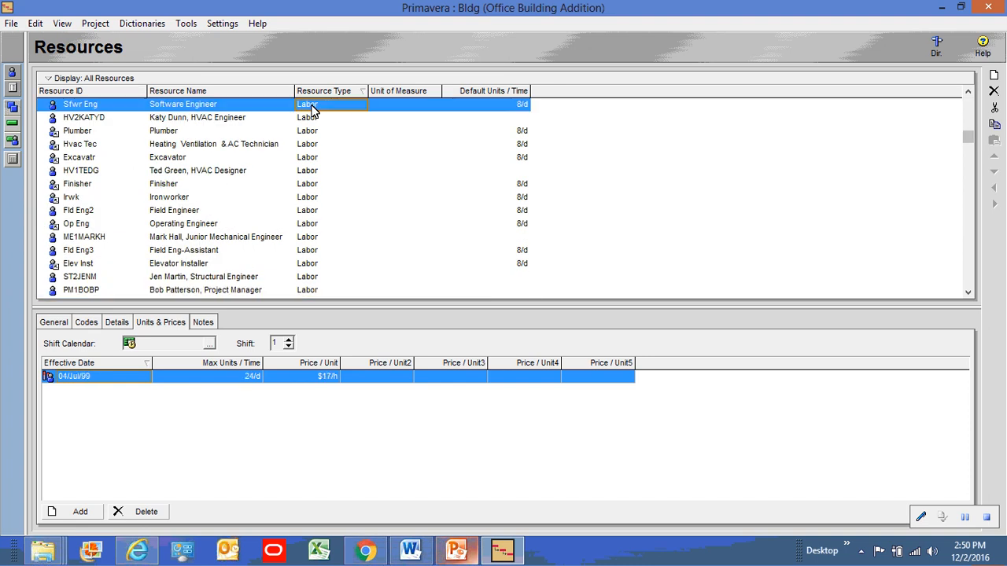
{"action": "left_click", "coordinate": [311, 110]}
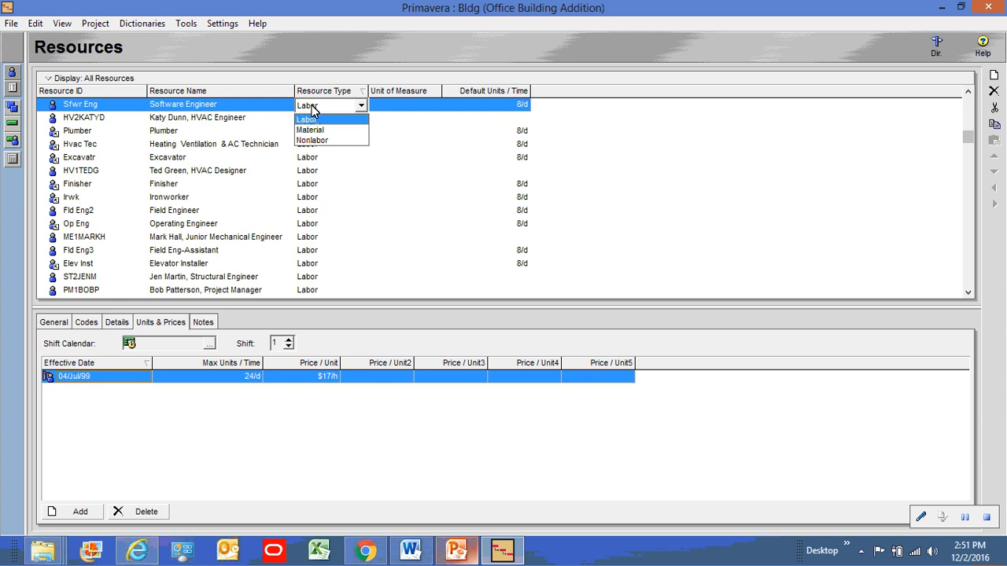
{"action": "left_click", "coordinate": [220, 172]}
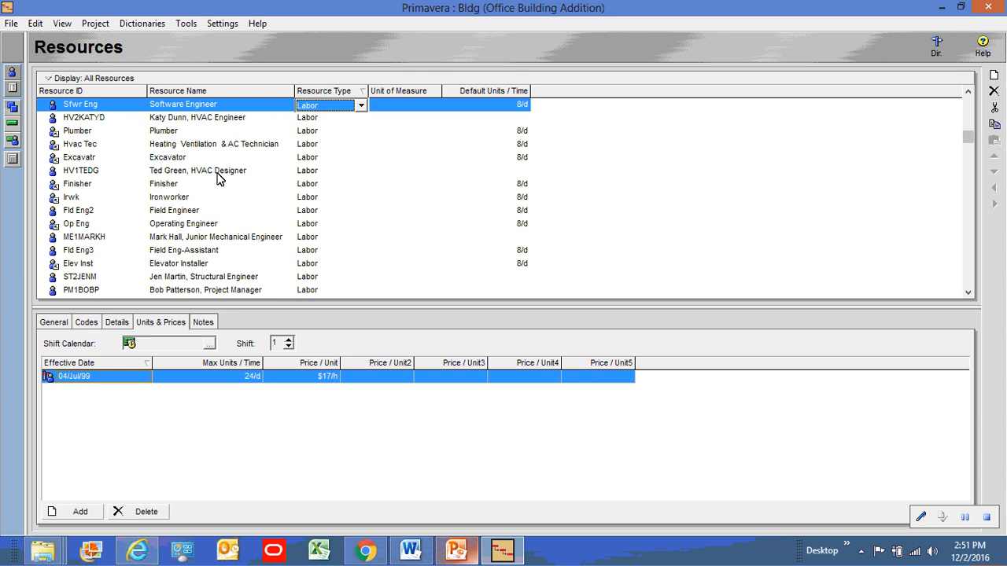
Create a new project with ID 17-001 named 'New Office Building'
{"action": "left_click", "coordinate": [11, 23]}
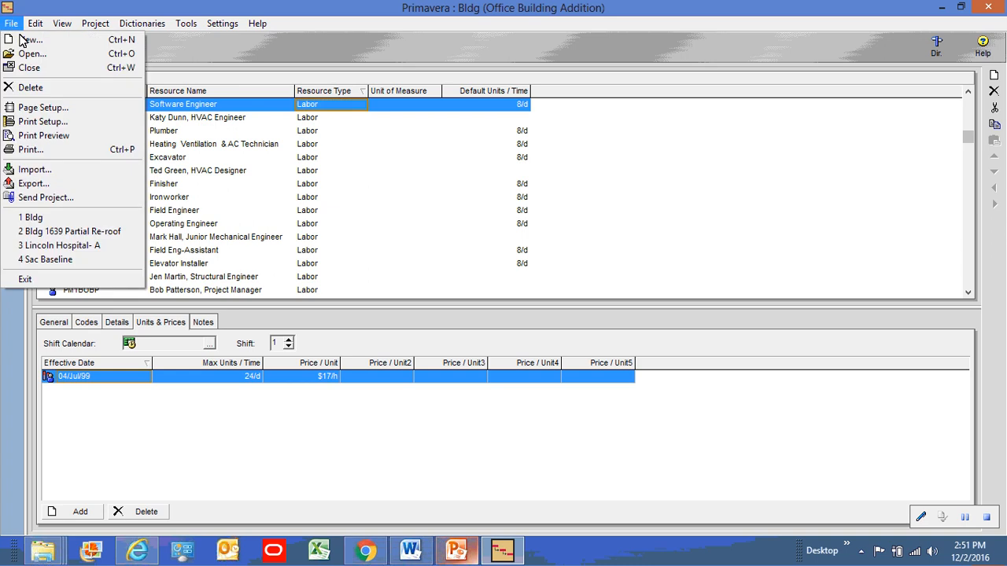
{"action": "left_click", "coordinate": [24, 39]}
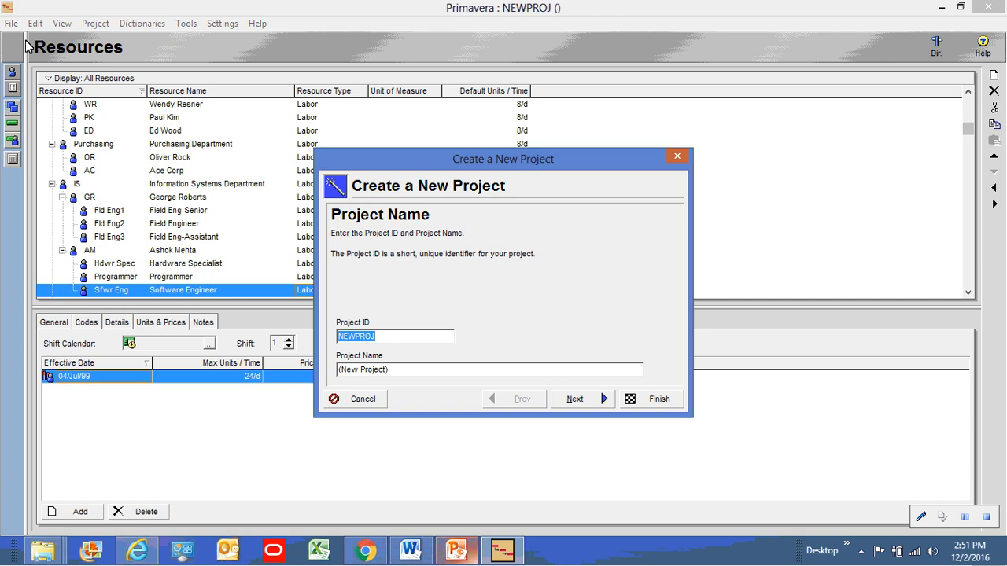
{"action": "type", "text": "17-001"}
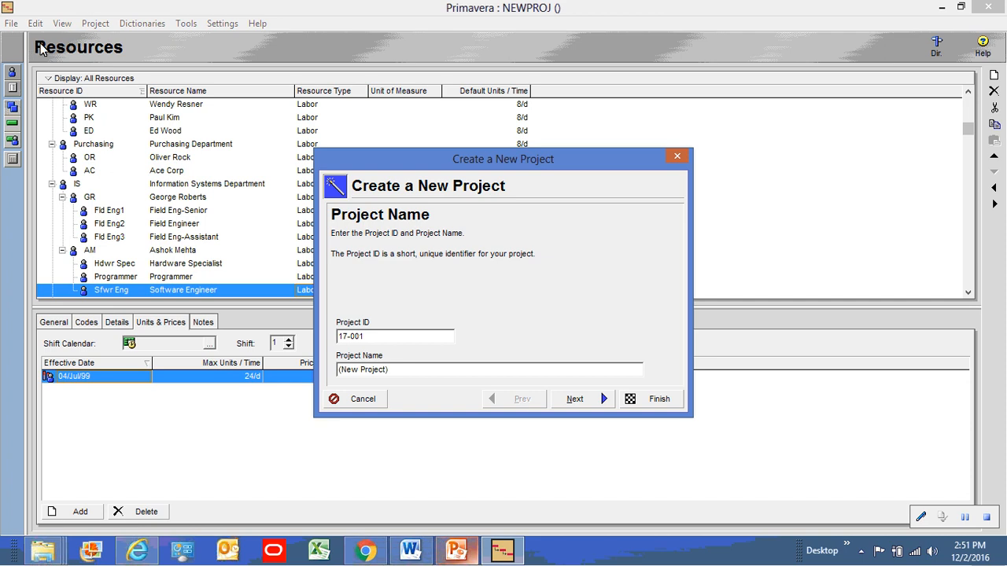
{"action": "left_click", "coordinate": [396, 372]}
{"action": "key", "text": "BackSpace"}
{"action": "key", "text": "BackSpace"}
{"action": "key", "text": "BackSpace"}
{"action": "key", "text": "BackSpace"}
{"action": "key", "text": "BackSpace"}
{"action": "key", "text": "BackSpace"}
{"action": "key", "text": "BackSpace"}
{"action": "key", "text": "BackSpace"}
{"action": "key", "text": "BackSpace"}
{"action": "key", "text": "BackSpace"}
{"action": "key", "text": "BackSpace"}
{"action": "key", "text": "BackSpace"}
{"action": "key", "text": "BackSpace"}
{"action": "type", "text": "New Office Building"}
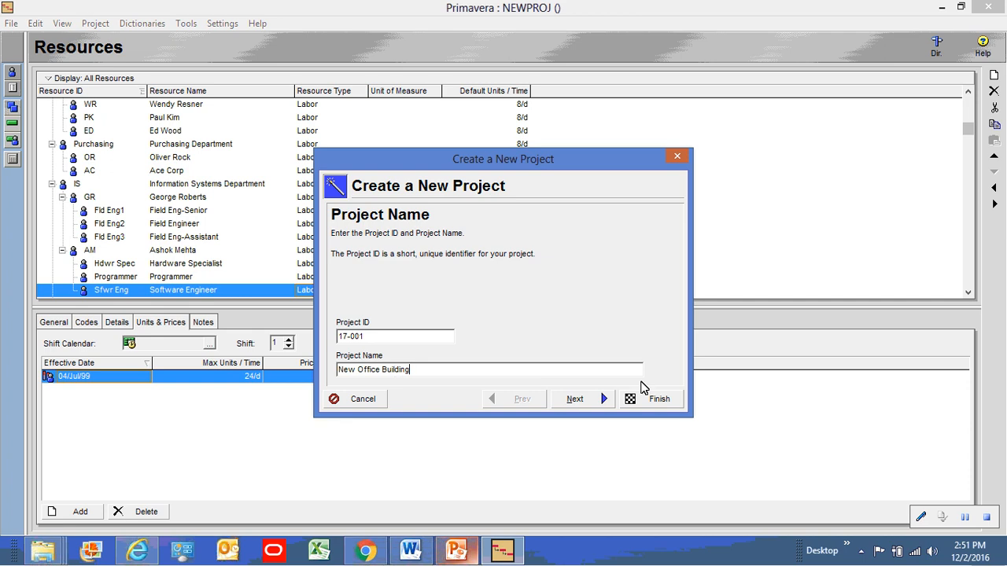
{"action": "left_click", "coordinate": [583, 403]}
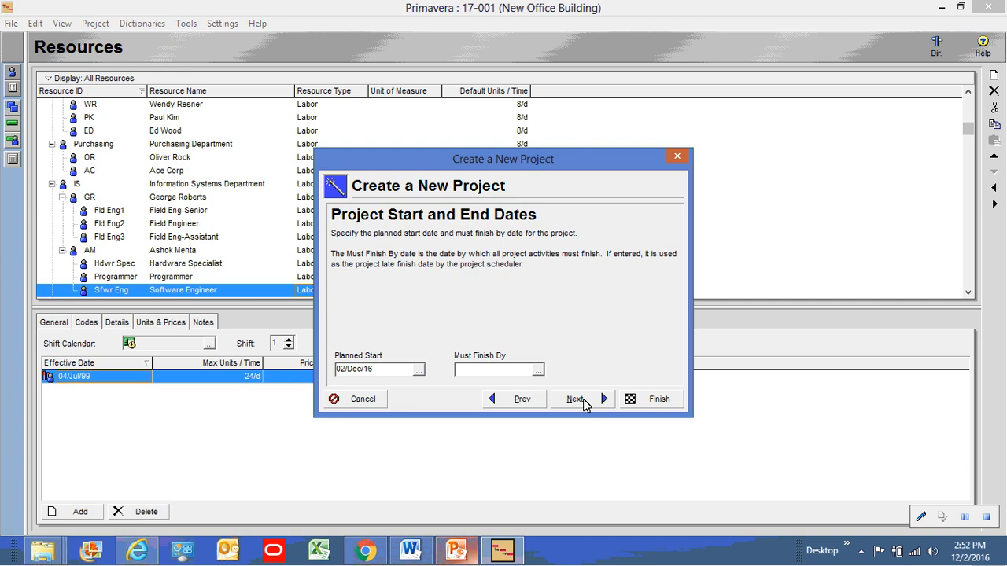
Set project 17-001's planned start date to 02/Jan/17
{"action": "left_click", "coordinate": [419, 370]}
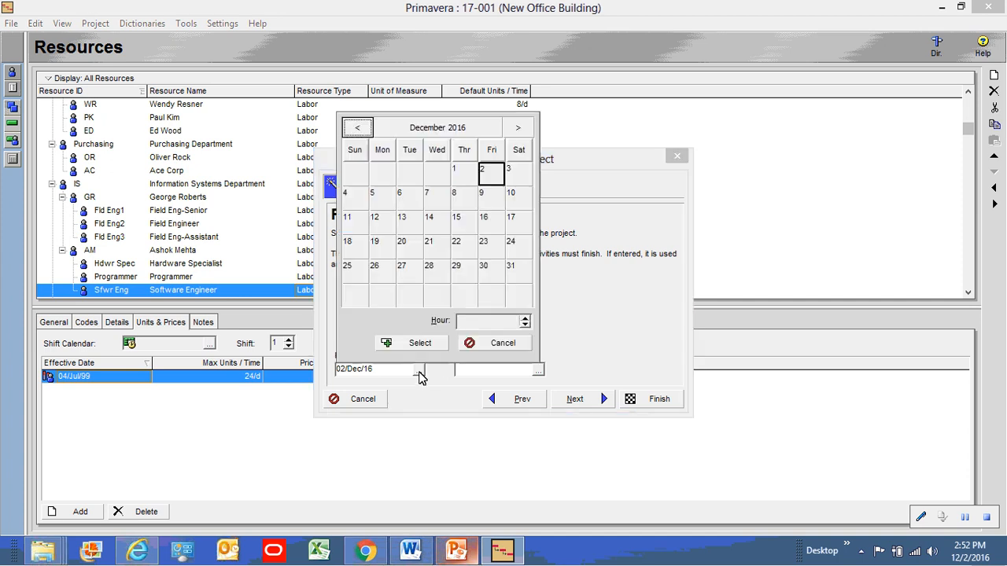
{"action": "left_click", "coordinate": [517, 129]}
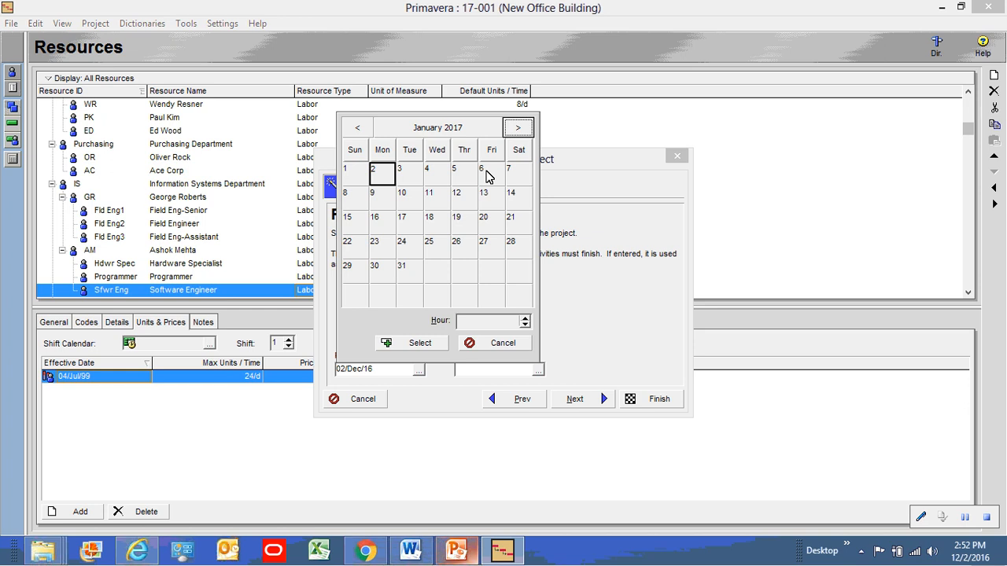
{"action": "left_click", "coordinate": [428, 347]}
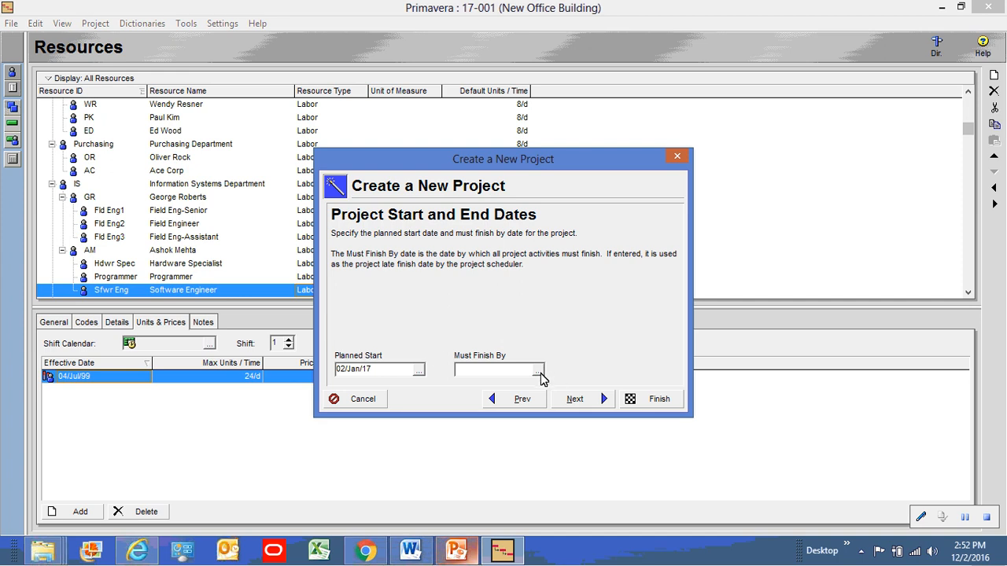
{"action": "left_click", "coordinate": [586, 402]}
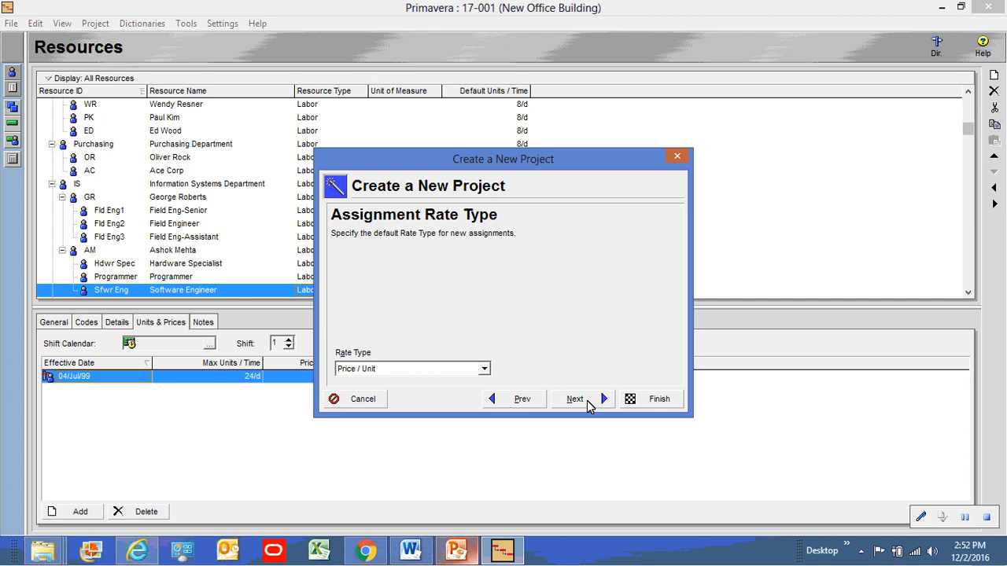
Keep Price / Unit as the assignment rate type and finish the new-project wizard
{"action": "left_click", "coordinate": [483, 372]}
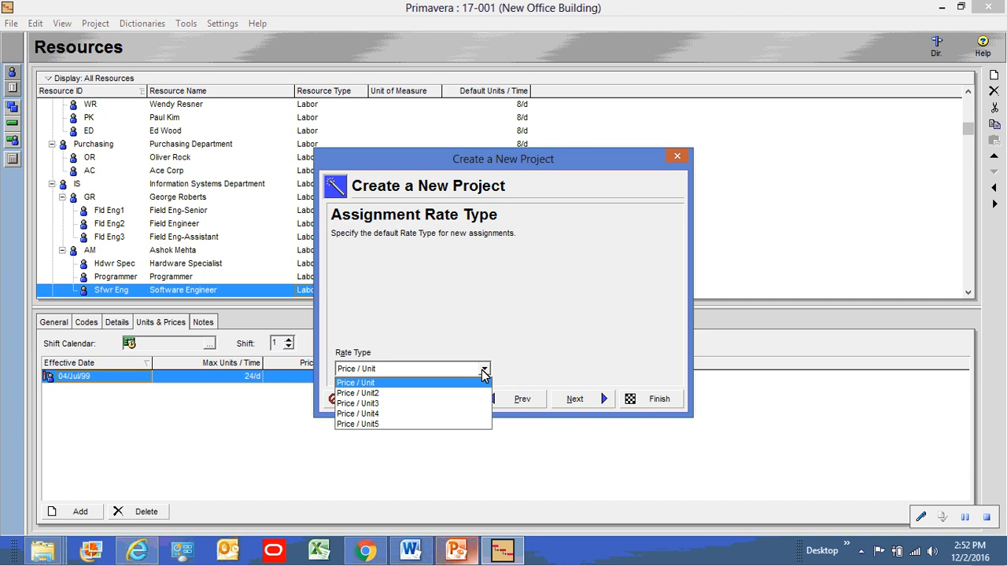
{"action": "left_click", "coordinate": [483, 372]}
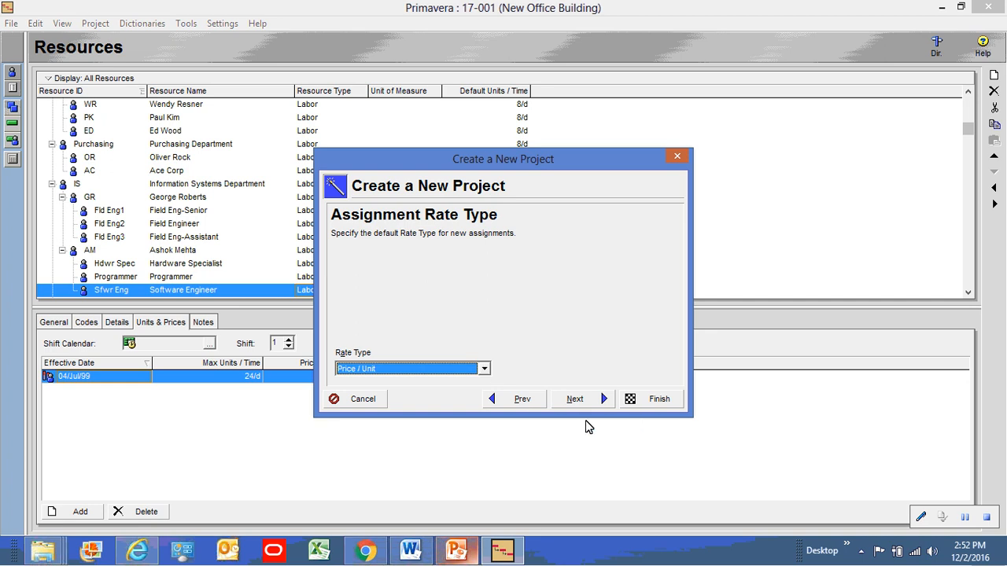
{"action": "left_click", "coordinate": [596, 401]}
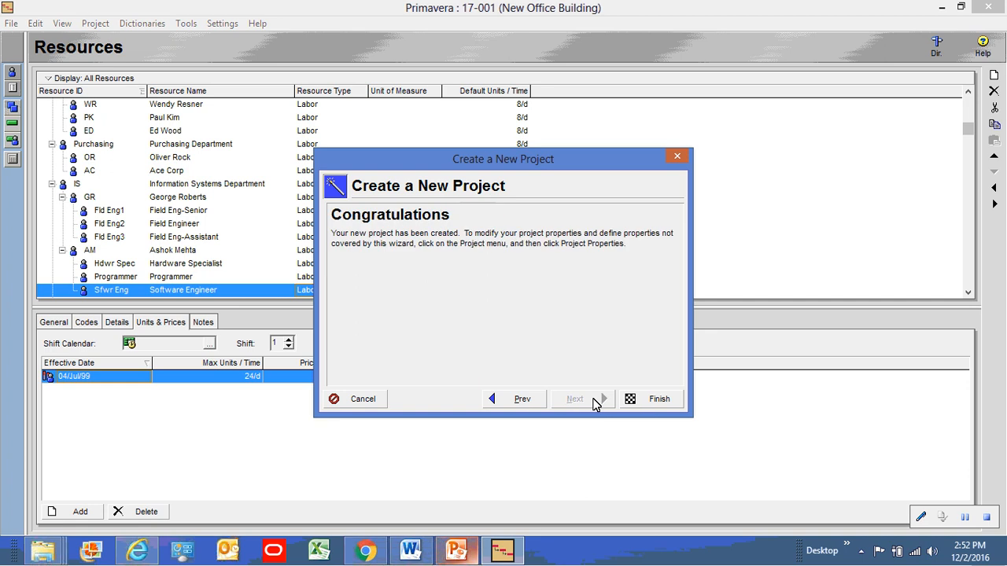
{"action": "left_click", "coordinate": [649, 403]}
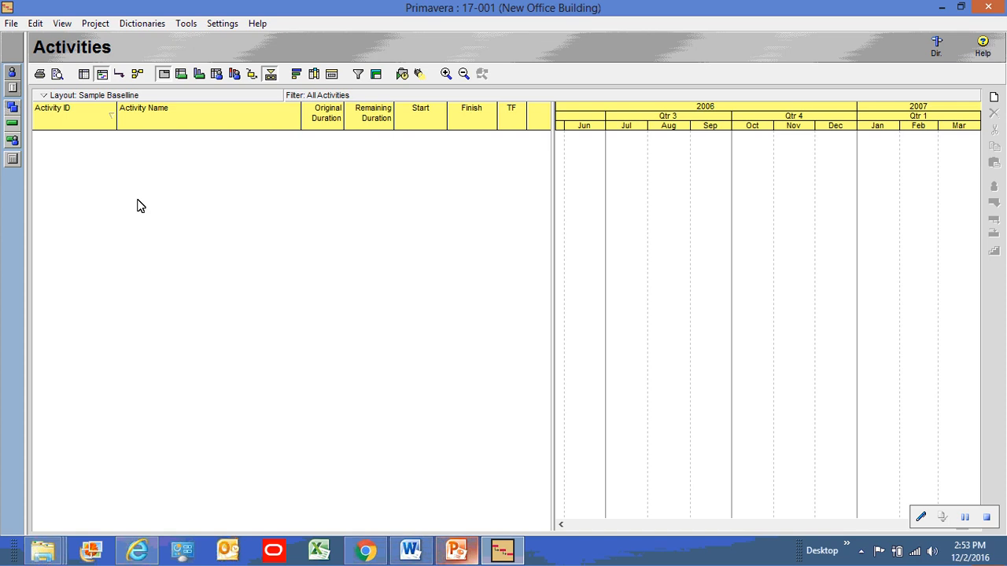
Change the Activity ID prefix in Project Properties Defaults from A to CON_
{"action": "left_click", "coordinate": [95, 24]}
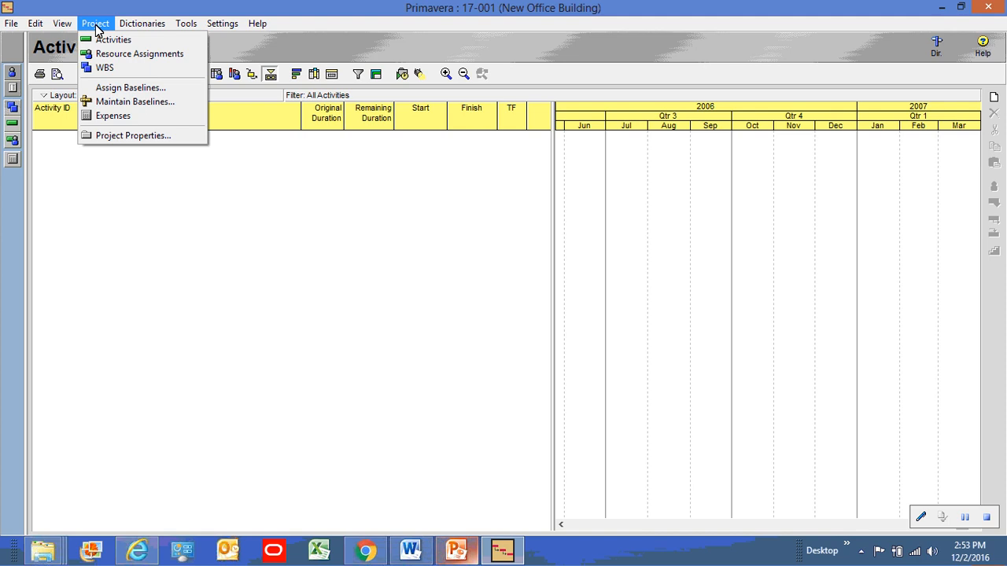
{"action": "left_click", "coordinate": [144, 139]}
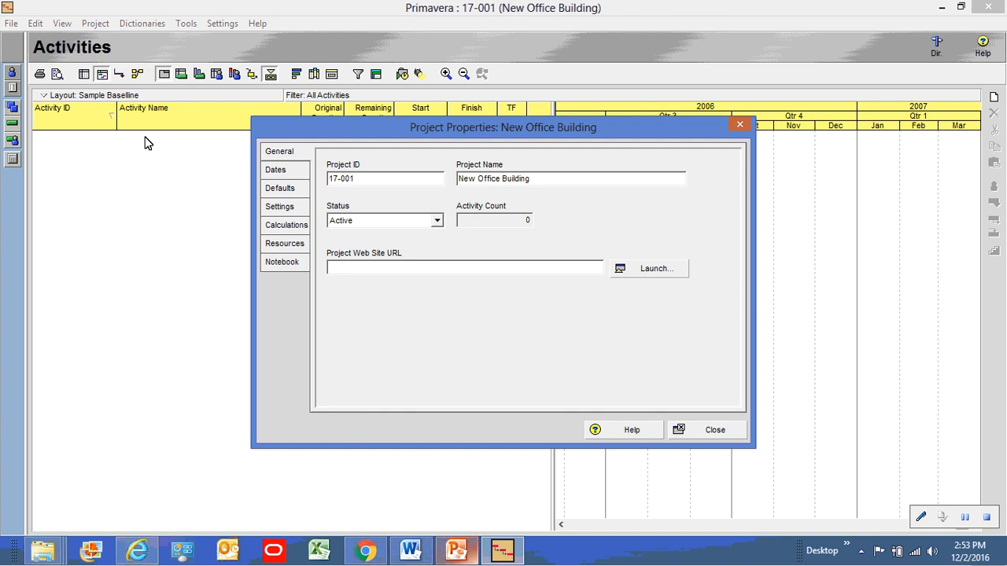
{"action": "left_click", "coordinate": [285, 191]}
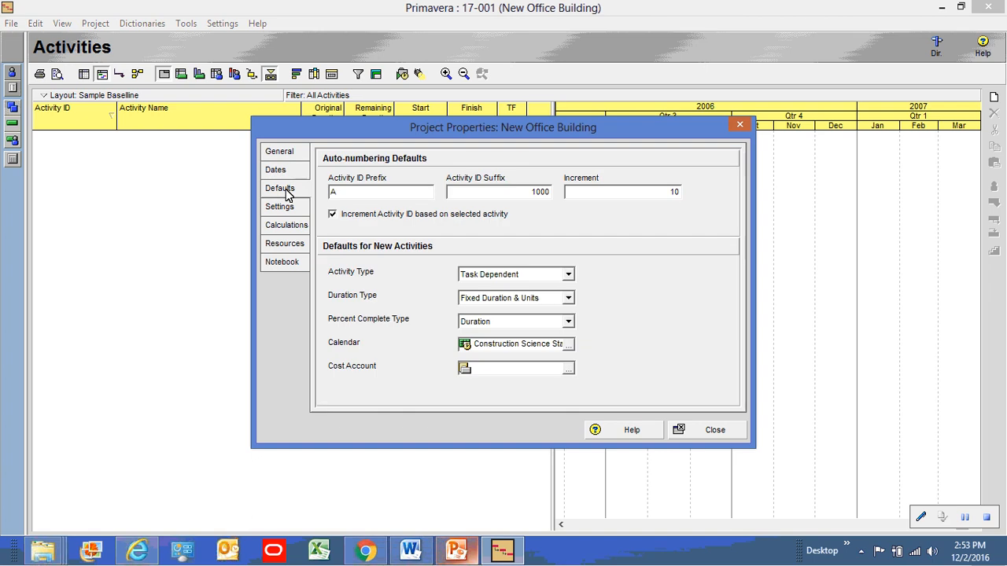
{"action": "left_click", "coordinate": [358, 193]}
{"action": "key", "text": "BackSpace"}
{"action": "type", "text": "CON_"}
Add five 1-day New Activity rows, CON_1000 through CON_1040, starting 02/Jan/17
{"action": "left_click", "coordinate": [716, 430]}
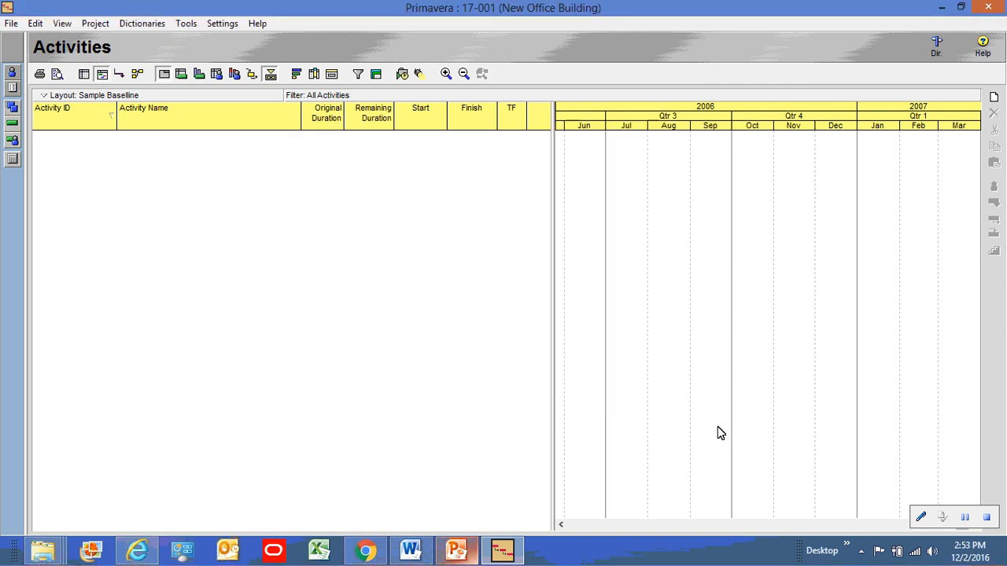
{"action": "right_click", "coordinate": [186, 216]}
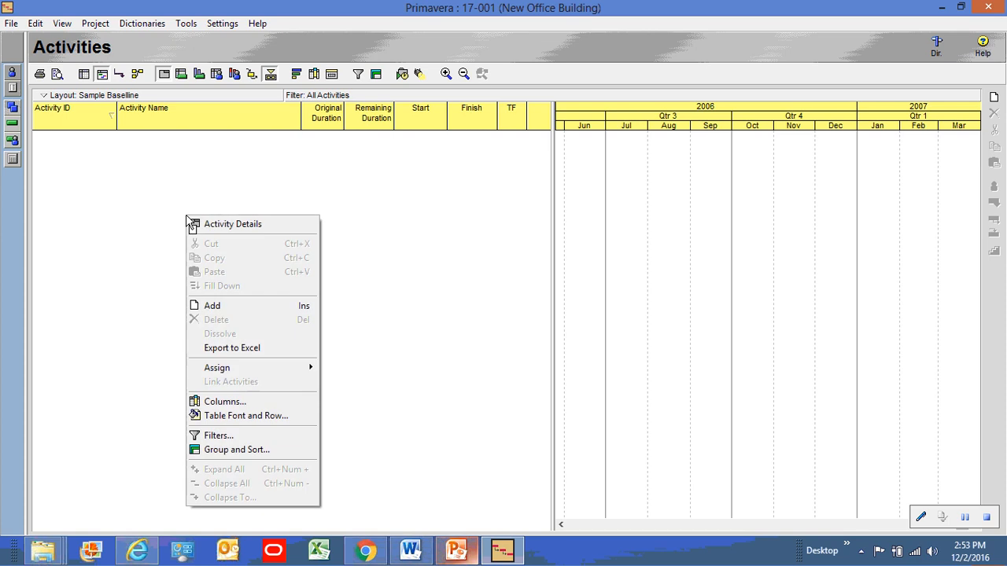
{"action": "left_click", "coordinate": [210, 308]}
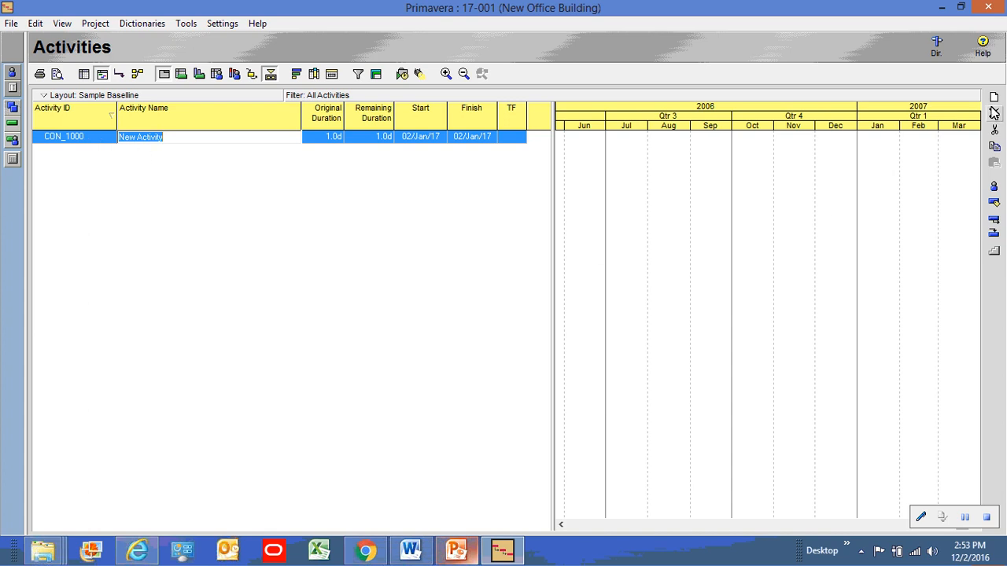
{"action": "left_click", "coordinate": [994, 99]}
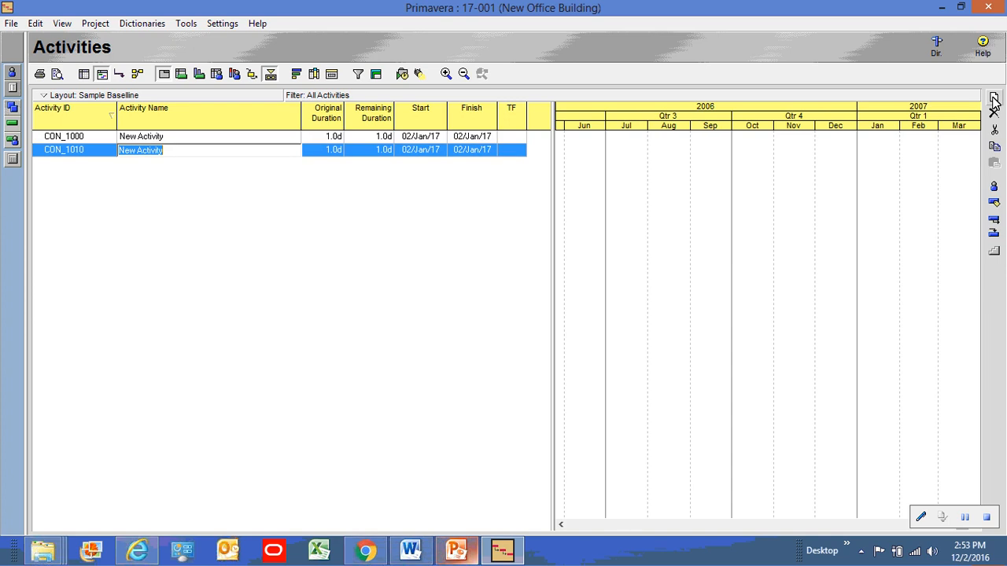
{"action": "left_click", "coordinate": [994, 99]}
{"action": "left_click", "coordinate": [994, 99]}
{"action": "left_click", "coordinate": [993, 99]}
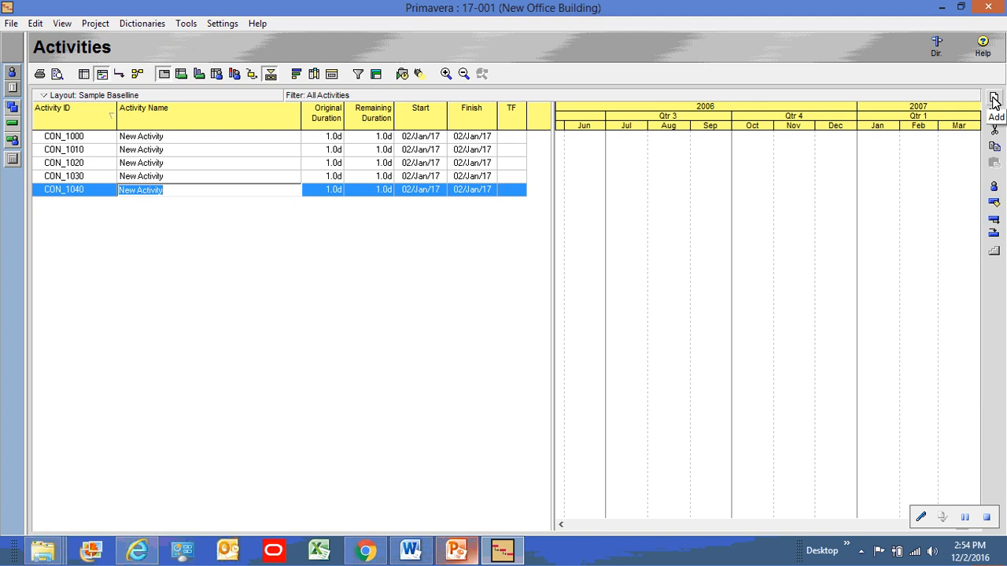
{"action": "left_click", "coordinate": [215, 262]}
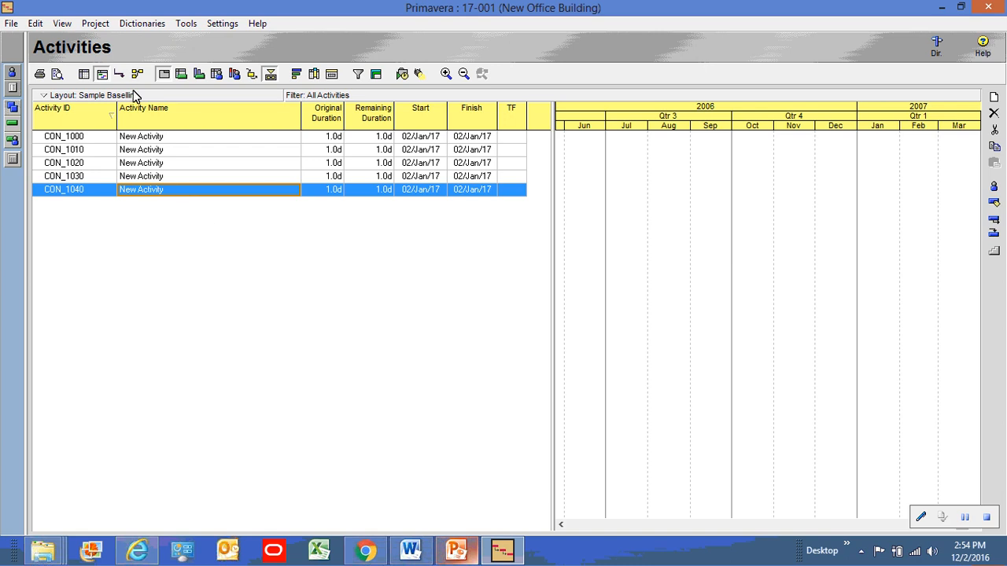
{"action": "left_click", "coordinate": [94, 24]}
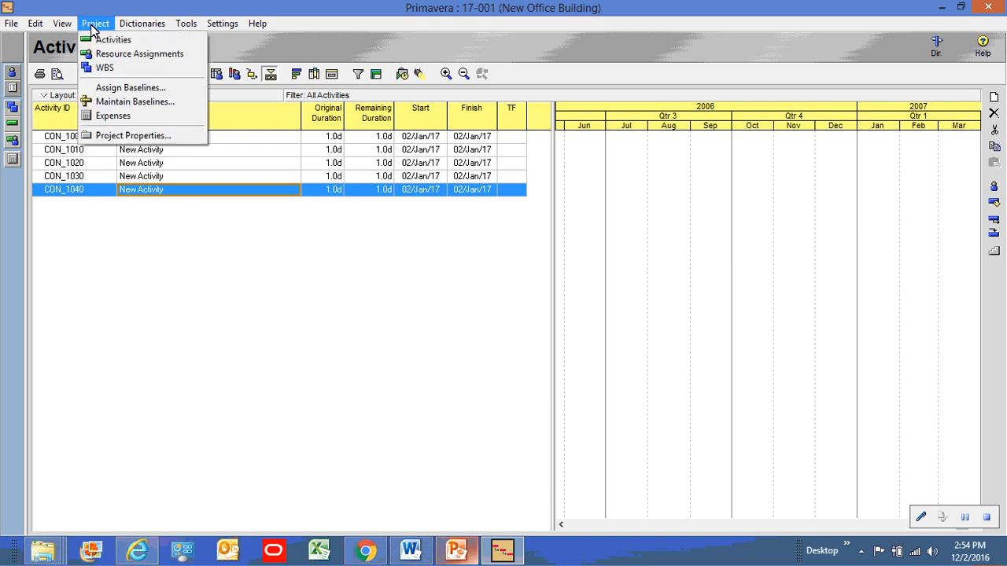
Change the activity ID prefix from CON_ to SUB_ and turn off incrementing IDs from the selected activity
{"action": "left_click", "coordinate": [131, 136]}
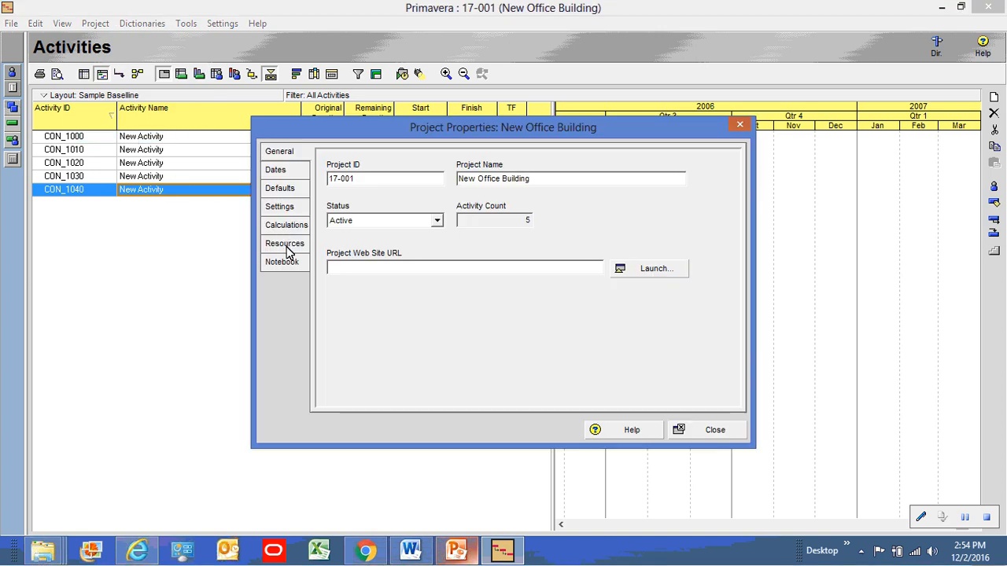
{"action": "left_click", "coordinate": [288, 192]}
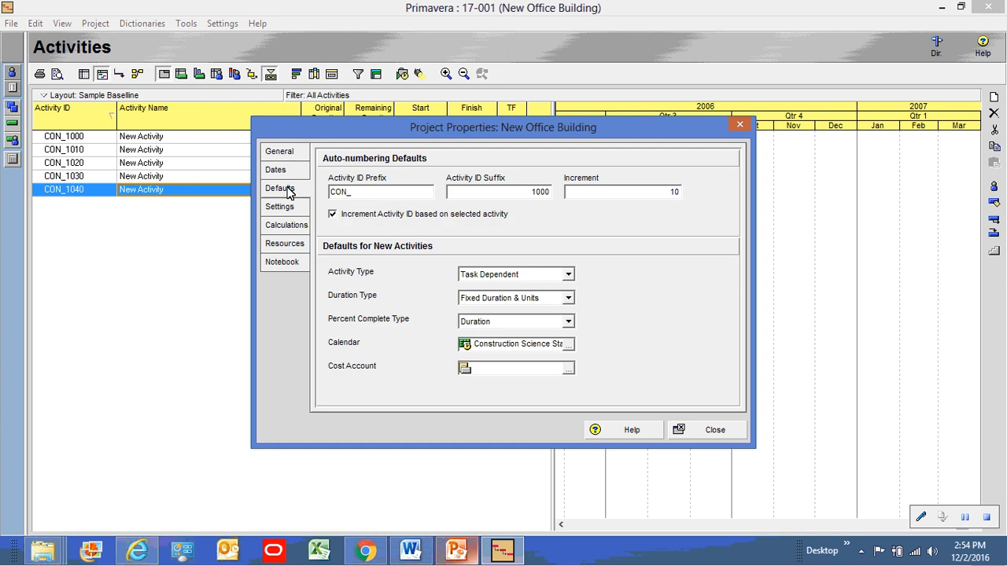
{"action": "left_click", "coordinate": [350, 195]}
{"action": "key", "text": "BackSpace"}
{"action": "key", "text": "BackSpace"}
{"action": "key", "text": "BackSpace"}
{"action": "key", "text": "BackSpace"}
{"action": "type", "text": "SUB"}
{"action": "left_click", "coordinate": [333, 215]}
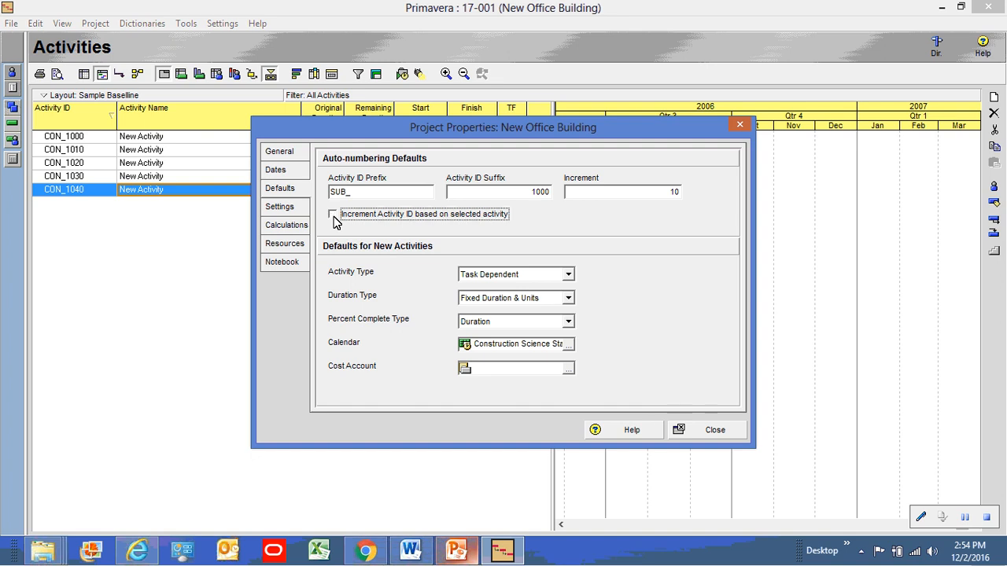
{"action": "left_click", "coordinate": [699, 434]}
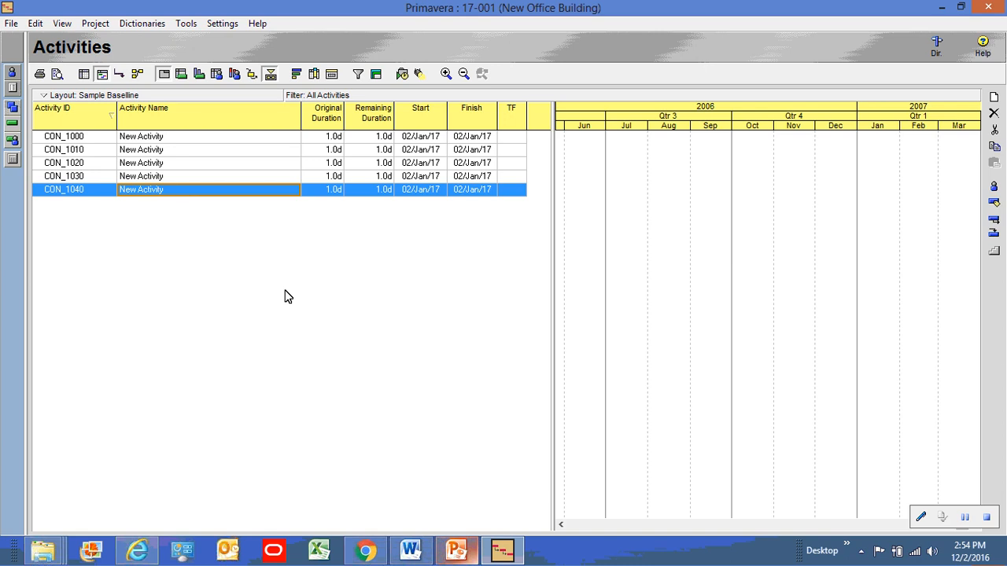
Add four activities, SUB_1000, SUB_1010, SUB_1020 and SUB_1030, after the CON_ rows
{"action": "left_click", "coordinate": [995, 99]}
{"action": "left_click", "coordinate": [995, 99]}
{"action": "left_click", "coordinate": [994, 98]}
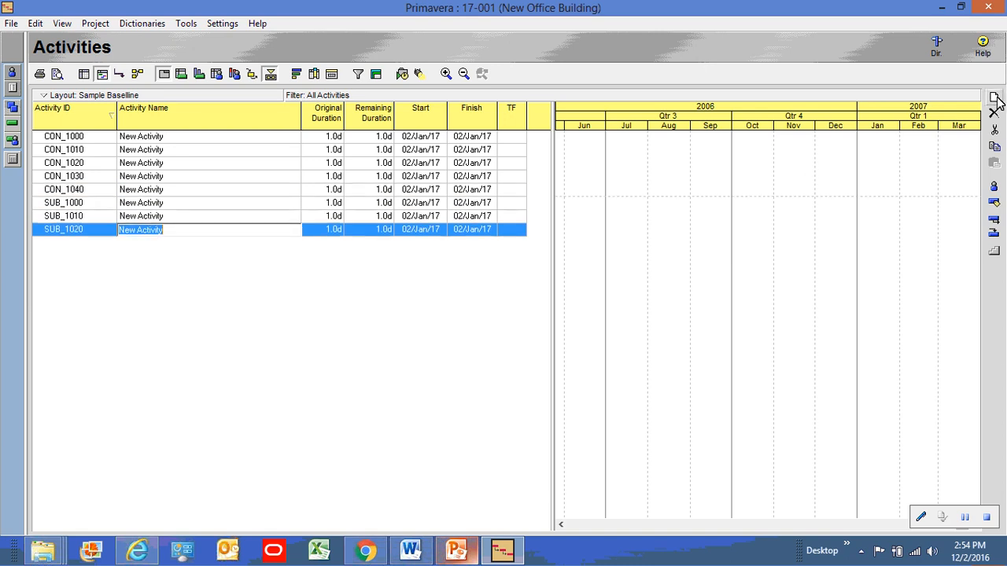
{"action": "left_click", "coordinate": [995, 98]}
{"action": "left_click", "coordinate": [251, 314]}
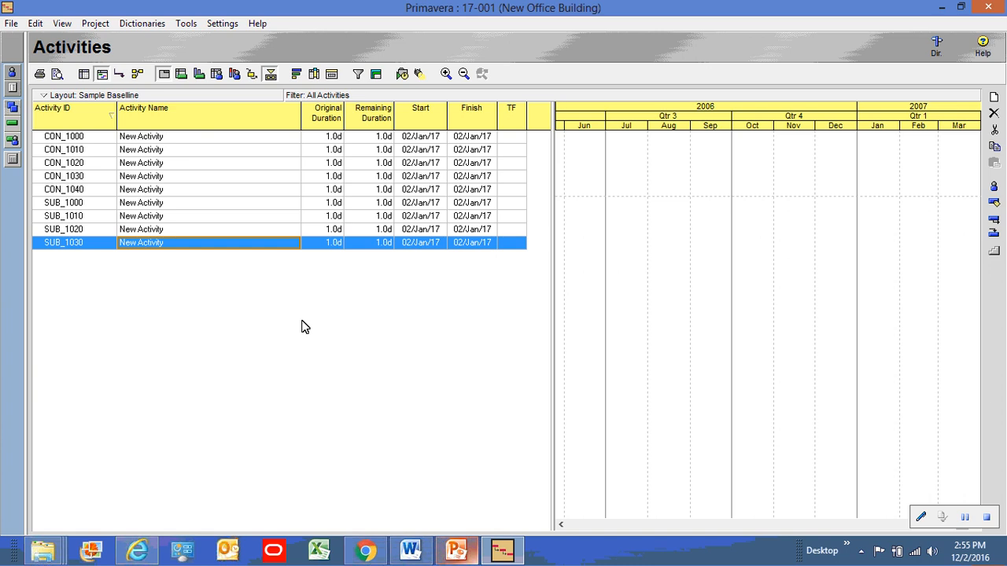
Give CON_1000 a 5-day original duration and fill it down to all nine activities
{"action": "left_click", "coordinate": [329, 139]}
{"action": "left_click", "coordinate": [328, 139]}
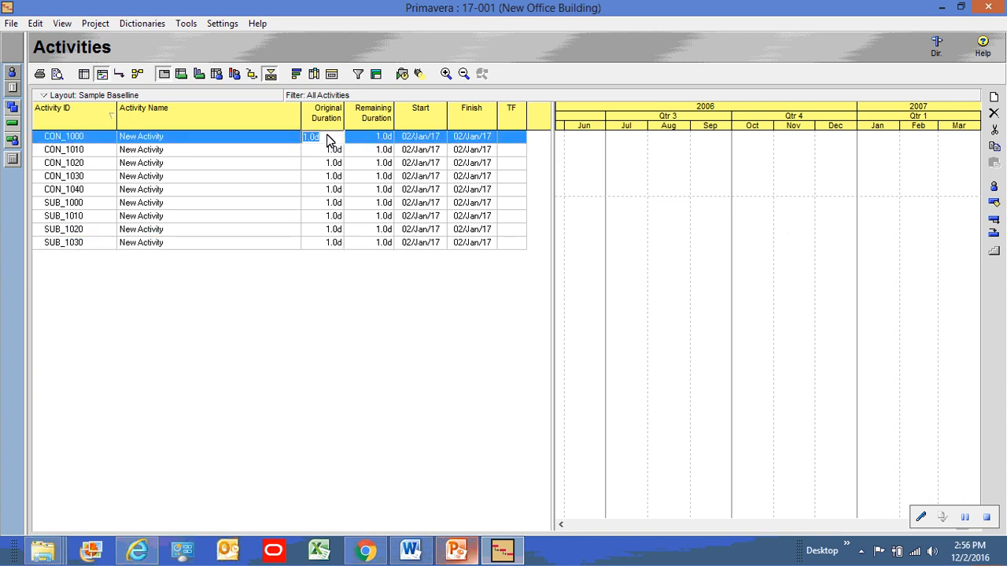
{"action": "type", "text": "5"}
{"action": "key", "text": "Return"}
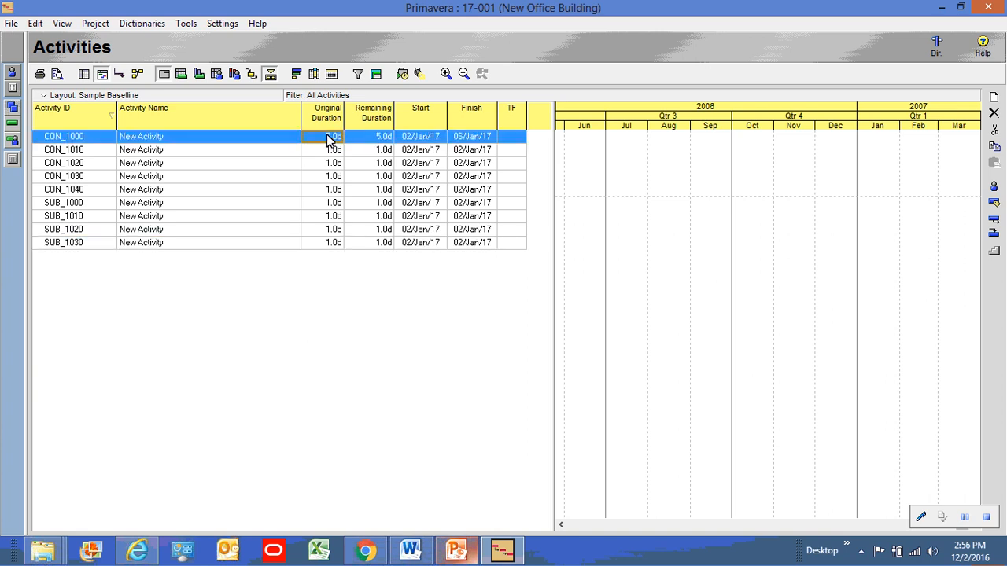
{"action": "key", "text": "shift+Down"}
{"action": "key", "text": "shift+Down"}
{"action": "key", "text": "shift+Down"}
{"action": "key", "text": "shift+Down"}
{"action": "key", "text": "shift+Down"}
{"action": "key", "text": "shift+Down"}
{"action": "key", "text": "shift+Down"}
{"action": "key", "text": "shift+Down"}
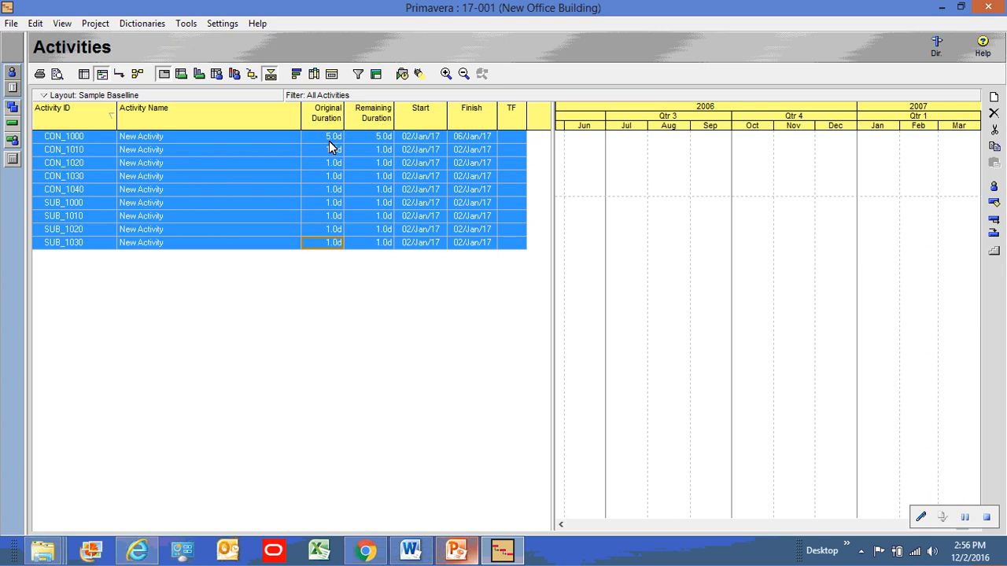
{"action": "right_click", "coordinate": [329, 147]}
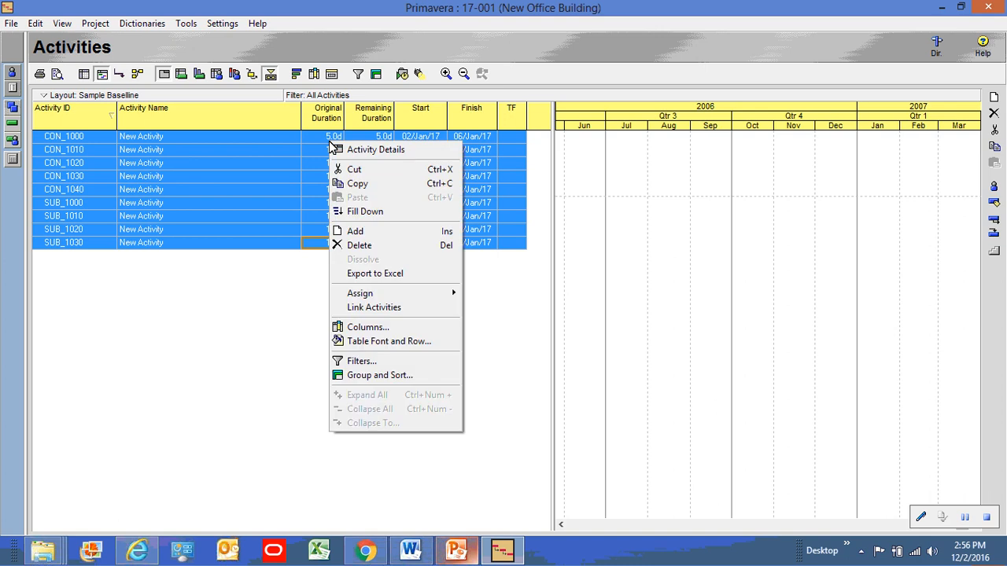
{"action": "left_click", "coordinate": [366, 212]}
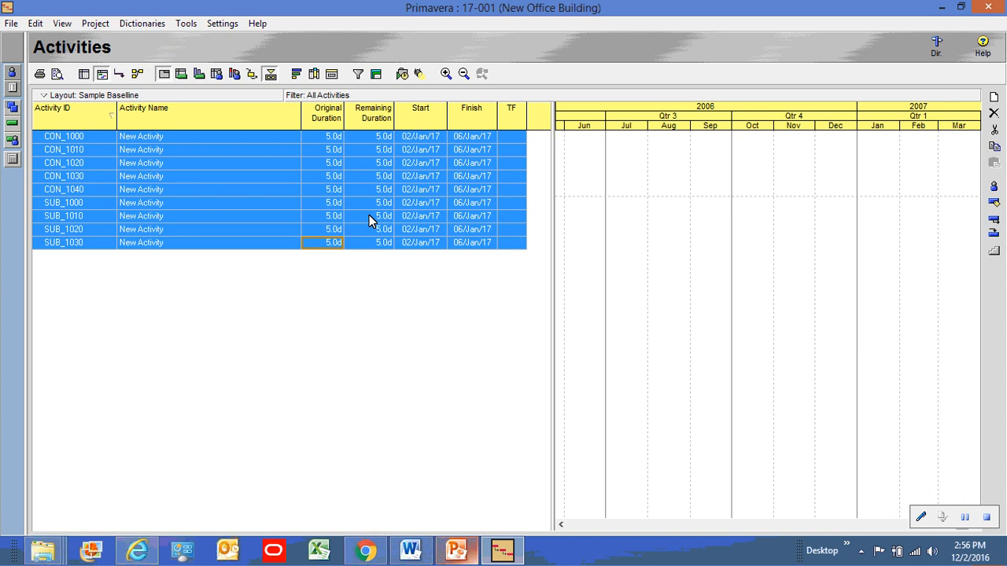
{"action": "left_click", "coordinate": [10, 24]}
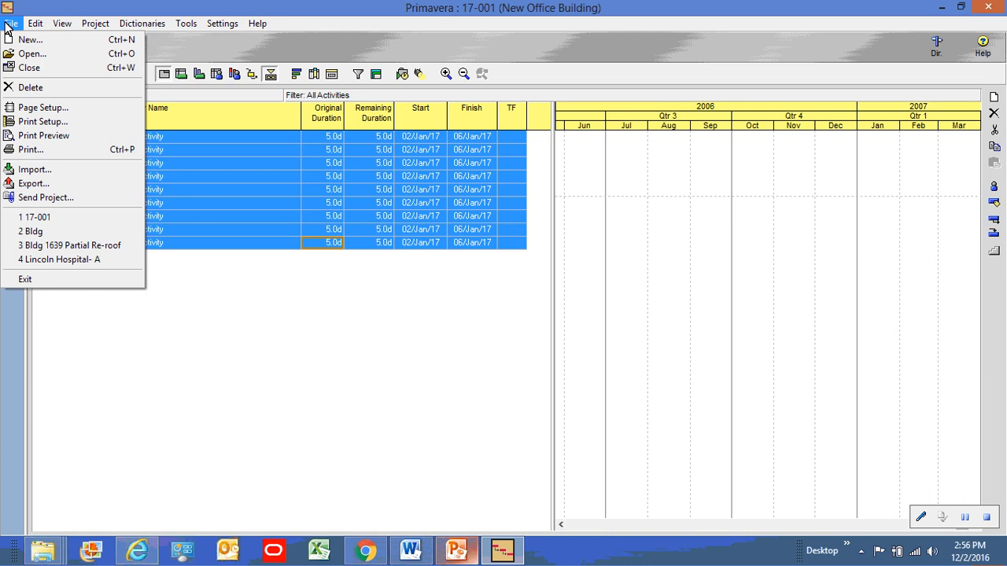
{"action": "left_click", "coordinate": [33, 54]}
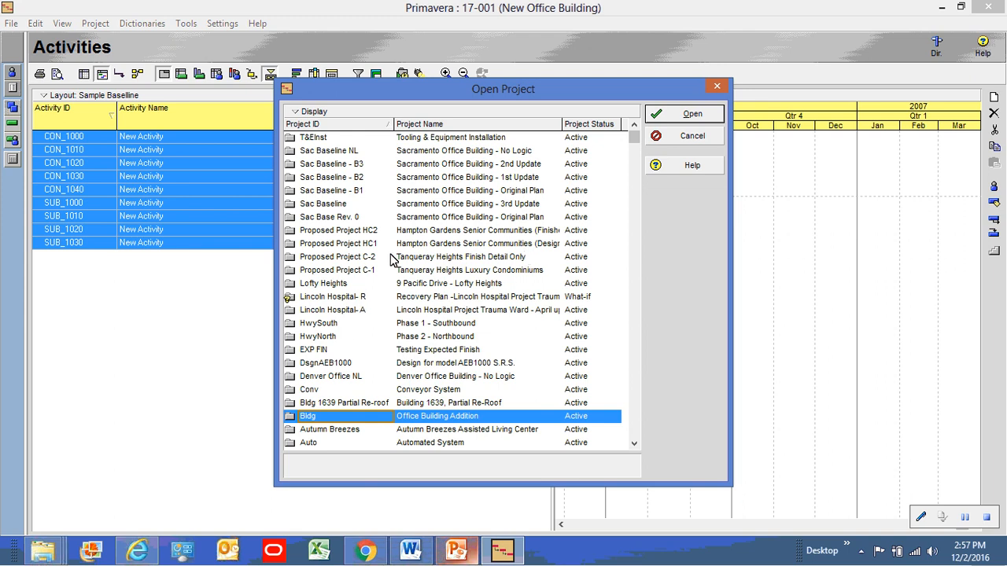
{"action": "left_click", "coordinate": [440, 206]}
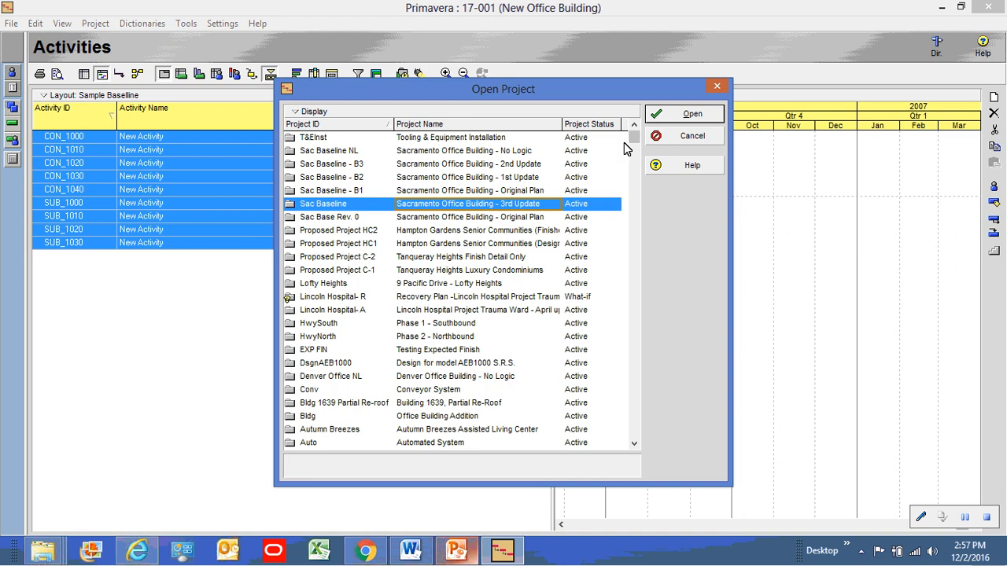
{"action": "left_click", "coordinate": [690, 138]}
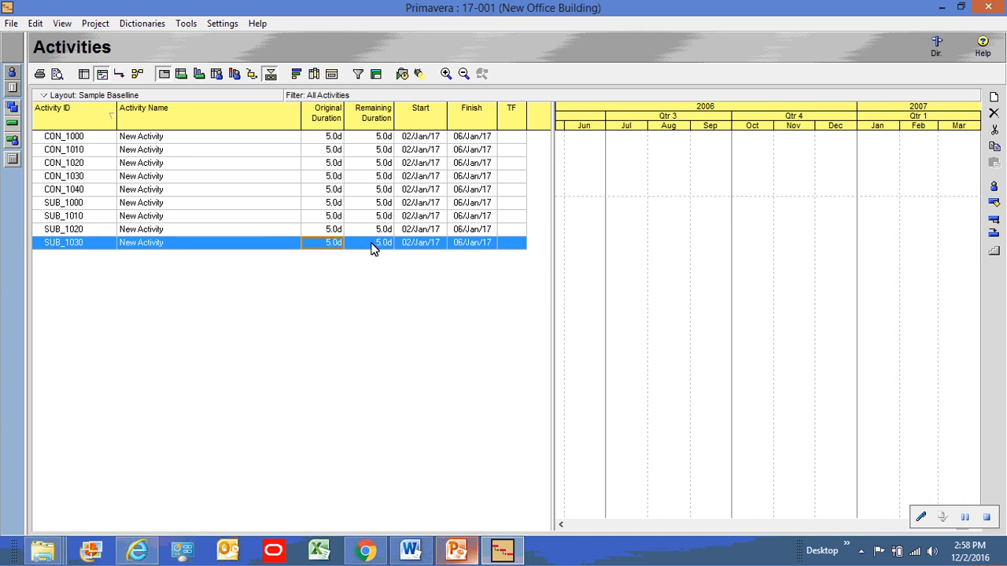
Start a project export, dismiss the wbtrv32.dll error, view the format choices, then cancel
{"action": "left_click", "coordinate": [10, 25]}
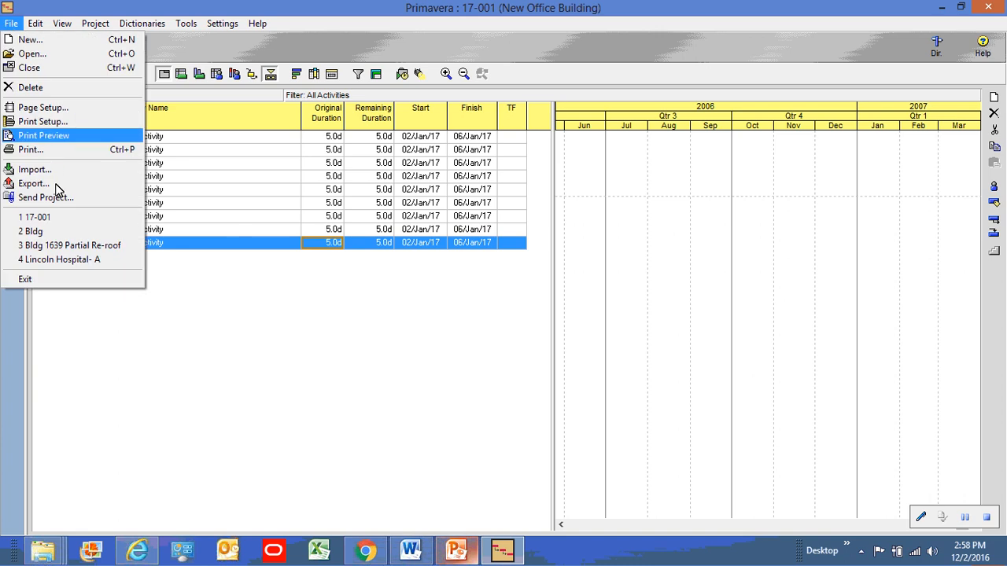
{"action": "left_click", "coordinate": [33, 184]}
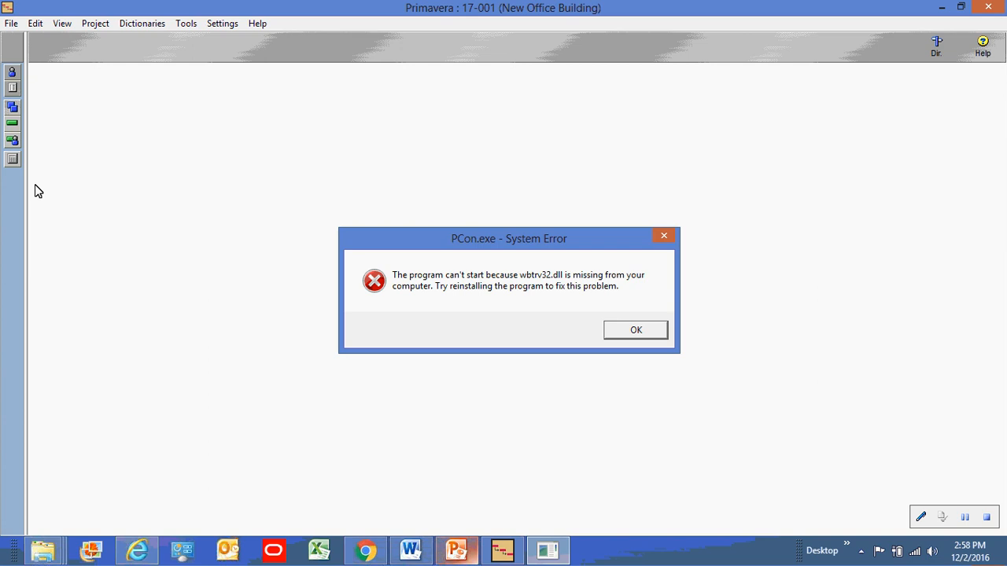
{"action": "left_click", "coordinate": [636, 337]}
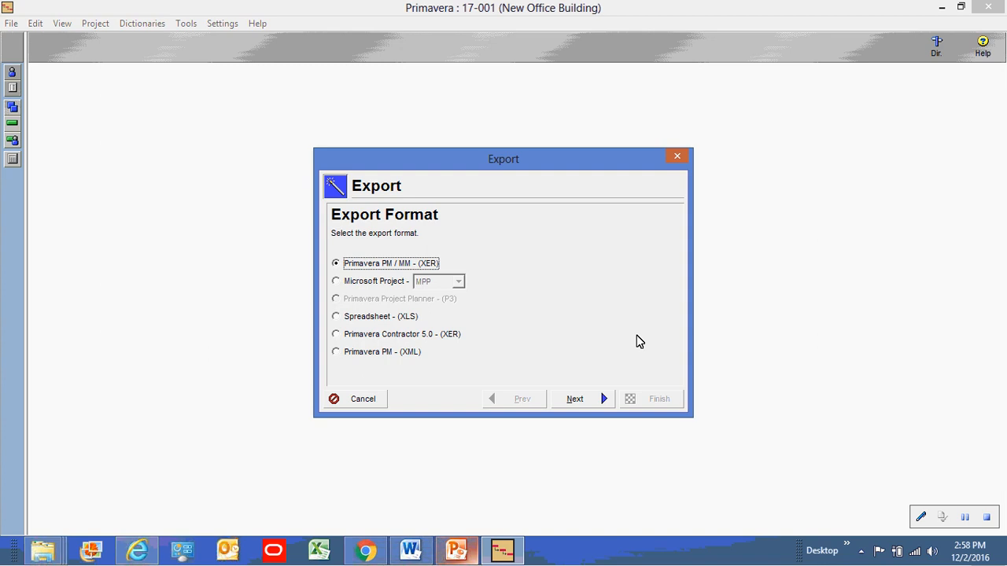
{"action": "left_click", "coordinate": [364, 403]}
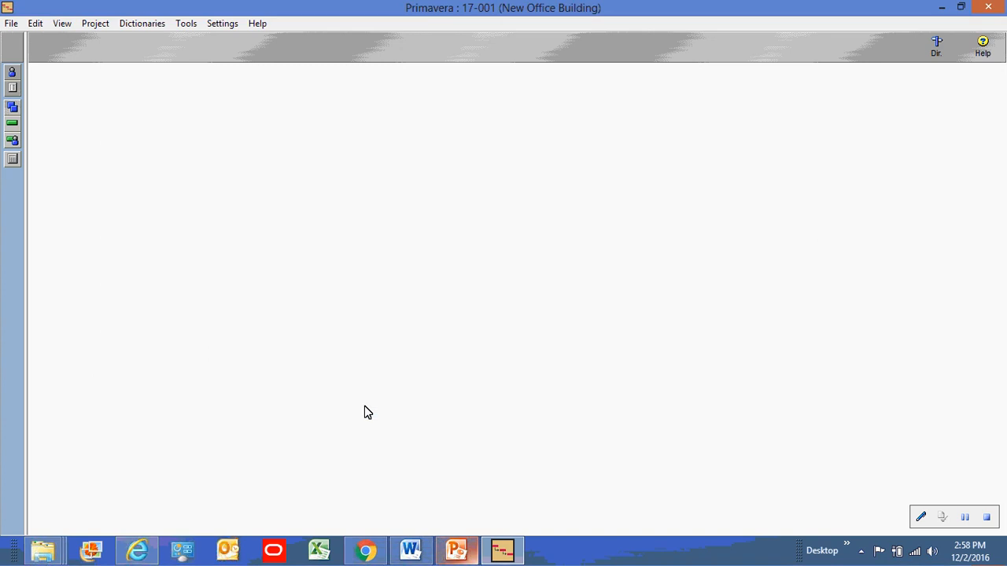
Start a project import and dismiss the wbtrv32.dll error to reach the Import Format step
{"action": "left_click", "coordinate": [10, 24]}
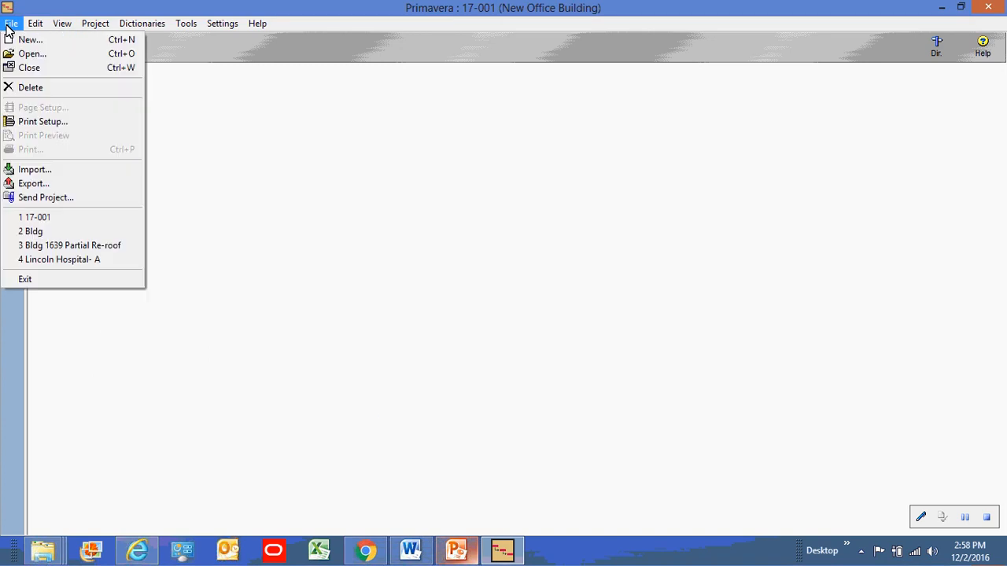
{"action": "left_click", "coordinate": [37, 173]}
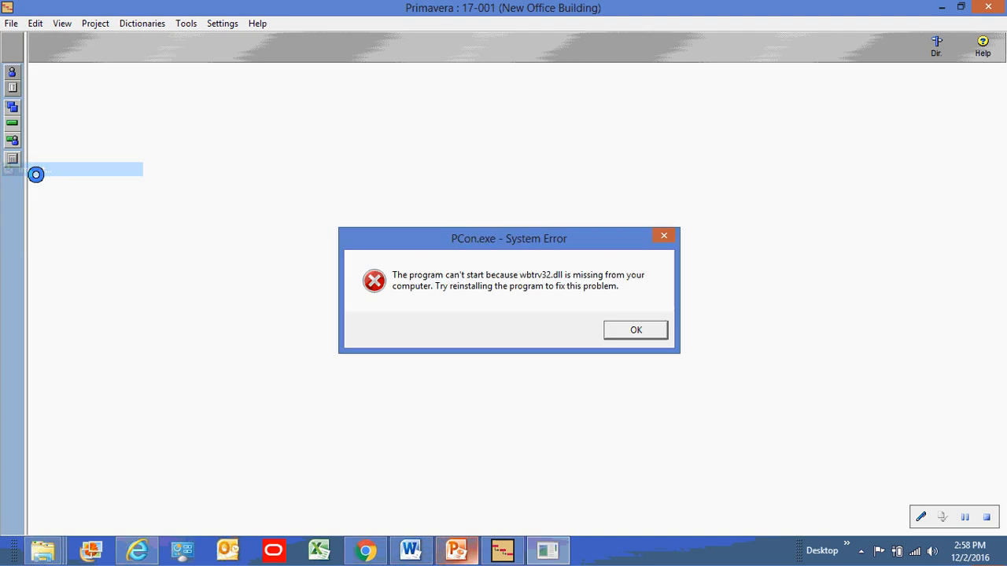
{"action": "left_click", "coordinate": [634, 331]}
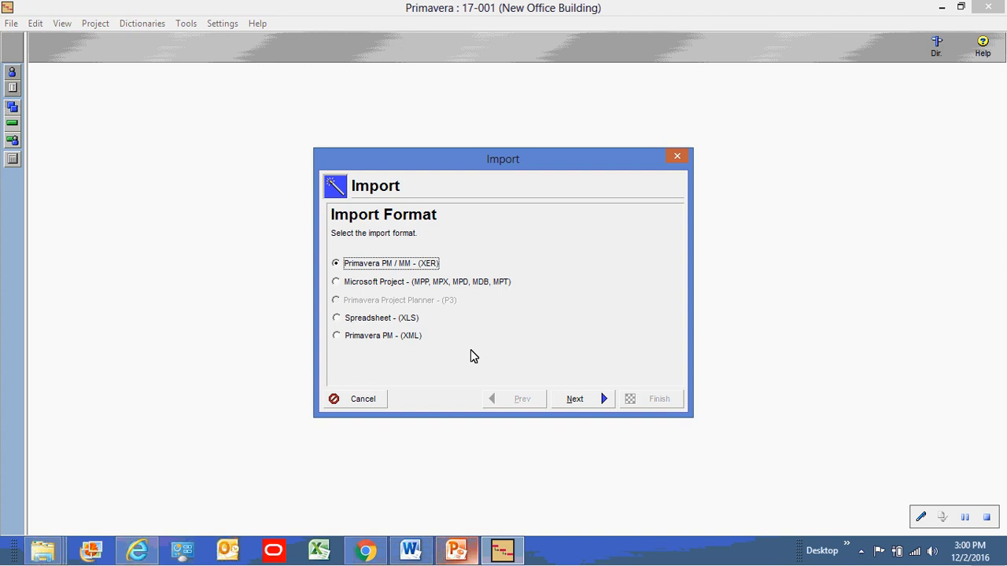
Cancel the import and return to the PowerPoint slide show at slide 6
{"action": "left_click", "coordinate": [360, 402]}
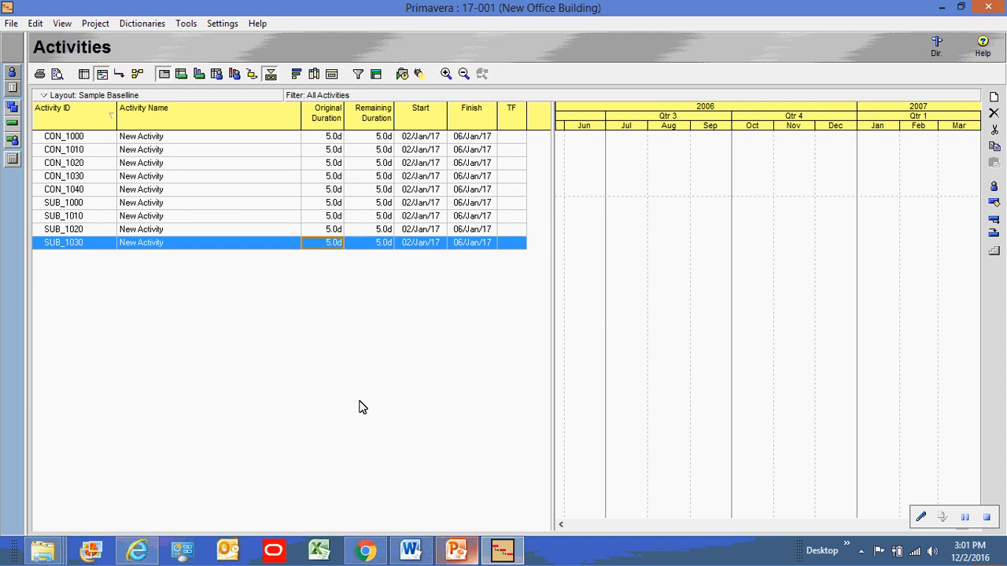
{"action": "left_click", "coordinate": [456, 554]}
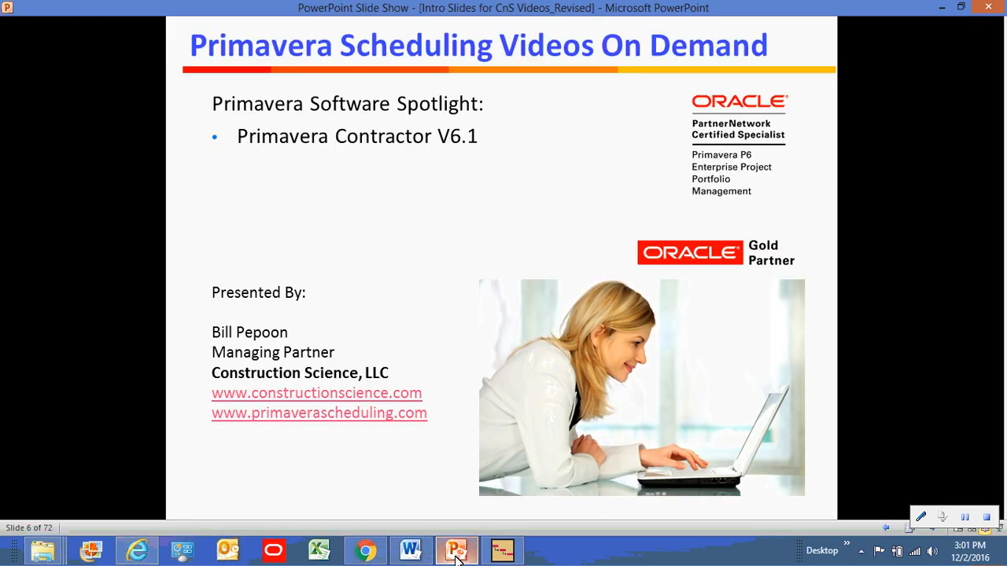